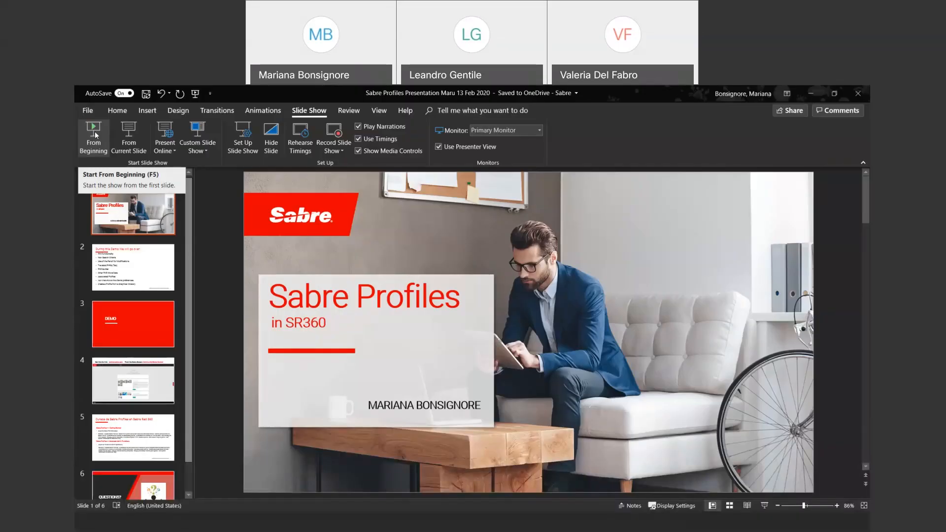
Present the slides from the title slide through the agenda to DEMO, then return to Sabre Red Workspace
{"action": "left_click", "coordinate": [95, 135]}
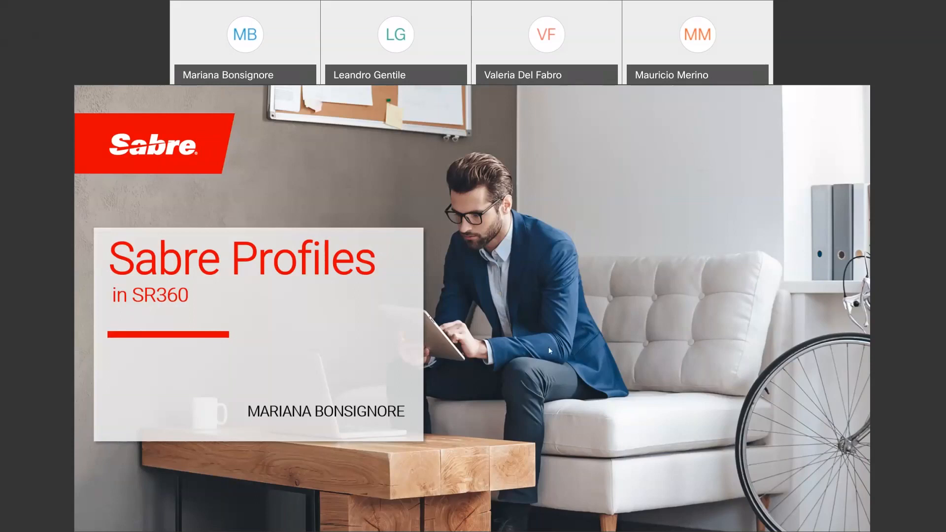
{"action": "left_click", "coordinate": [103, 524]}
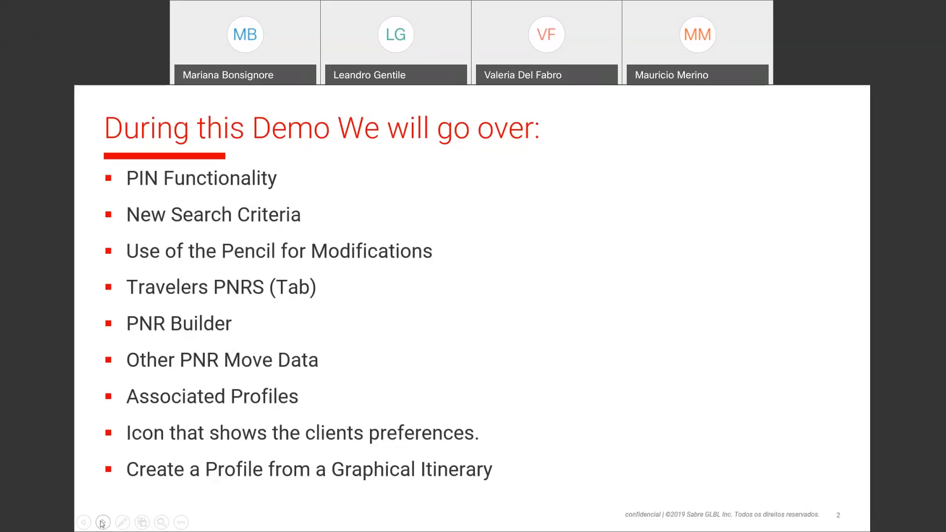
{"action": "left_click", "coordinate": [102, 522]}
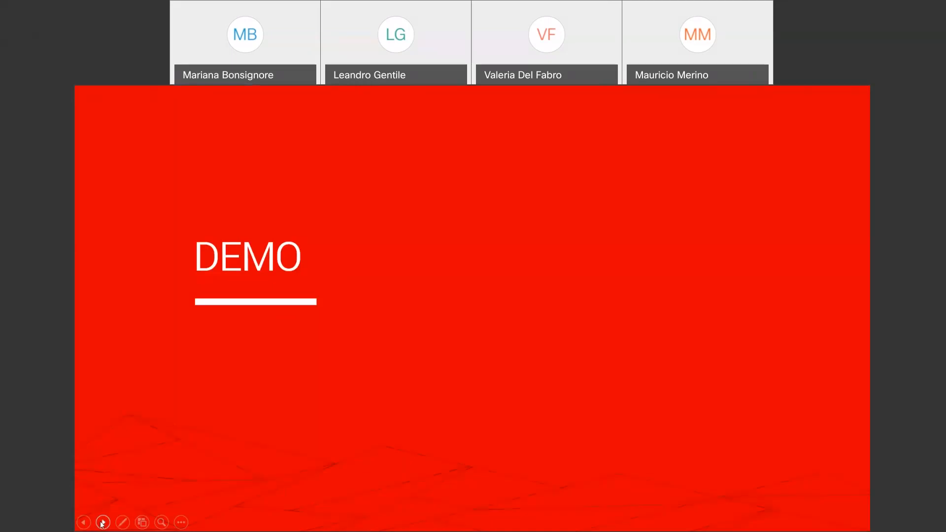
{"action": "key", "text": "Escape"}
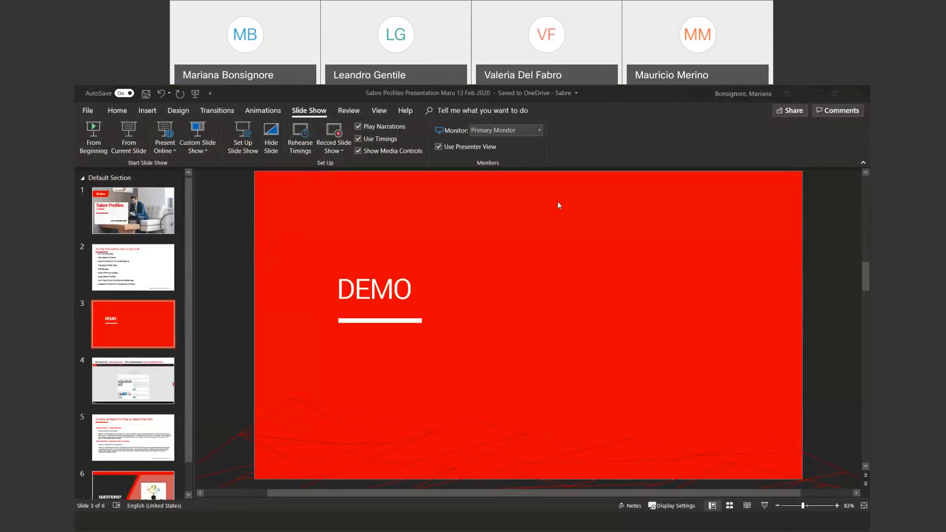
{"action": "key", "text": "alt+Tab"}
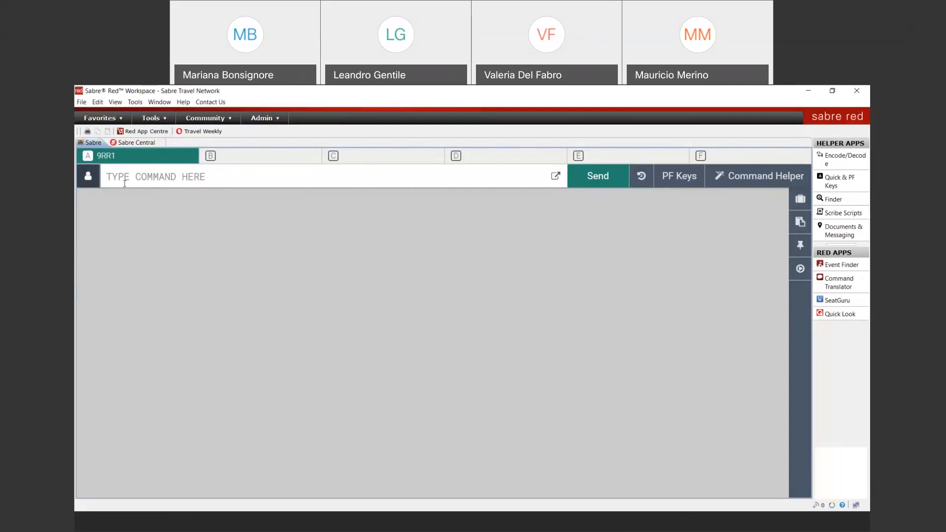
Open the 9RR1 profile search, choose Traveler as Profile Type, and enter * as the last name
{"action": "left_click", "coordinate": [88, 178]}
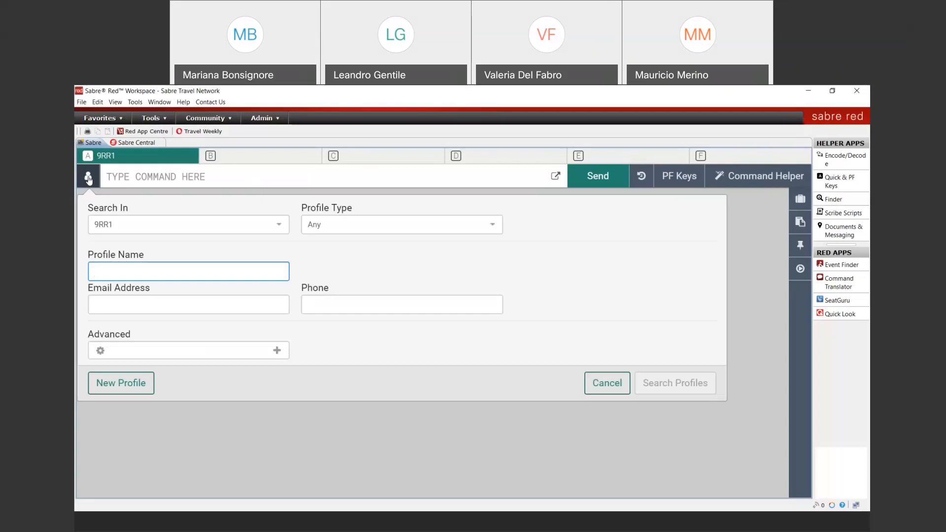
{"action": "left_click", "coordinate": [272, 231]}
{"action": "left_click", "coordinate": [416, 229]}
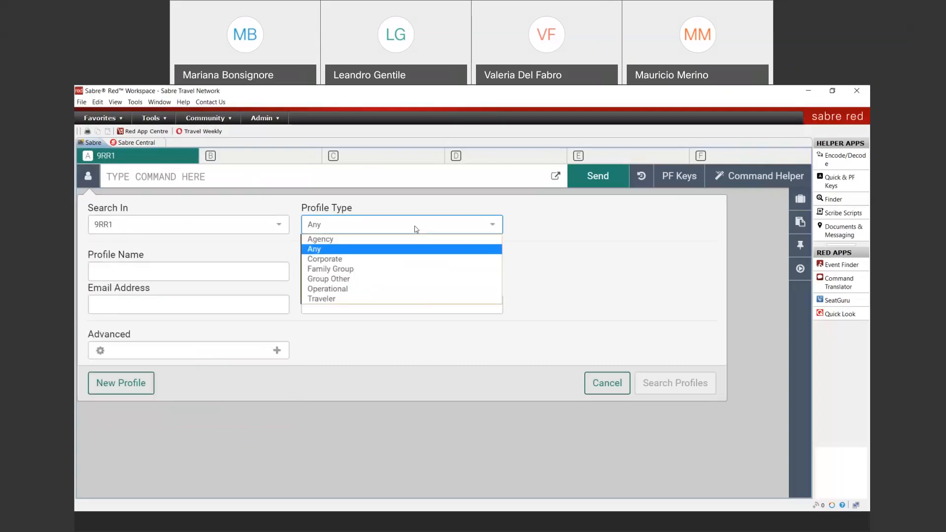
{"action": "left_click", "coordinate": [365, 301]}
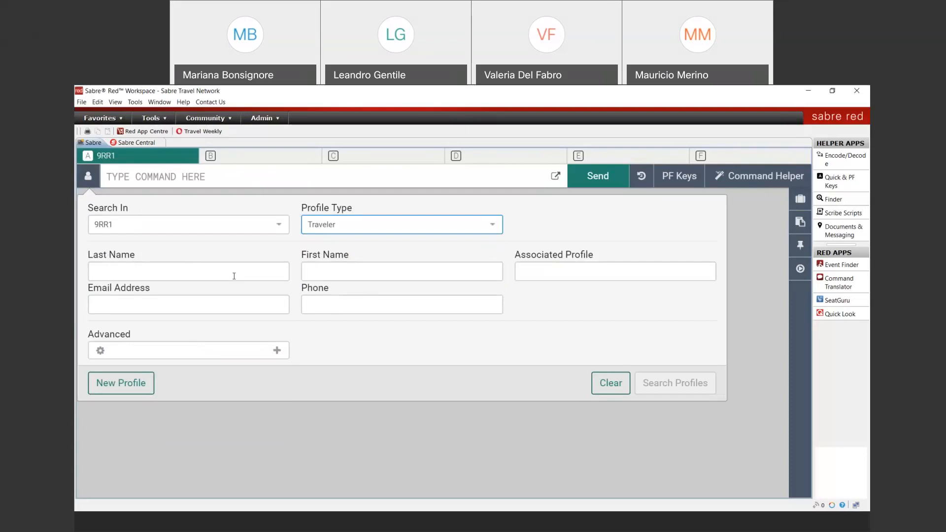
{"action": "left_click", "coordinate": [124, 273]}
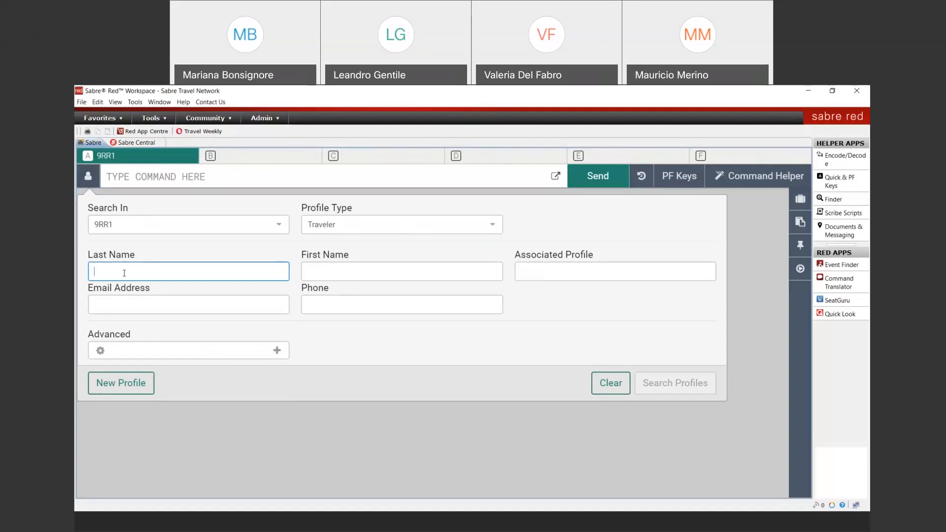
{"action": "type", "text": "*"}
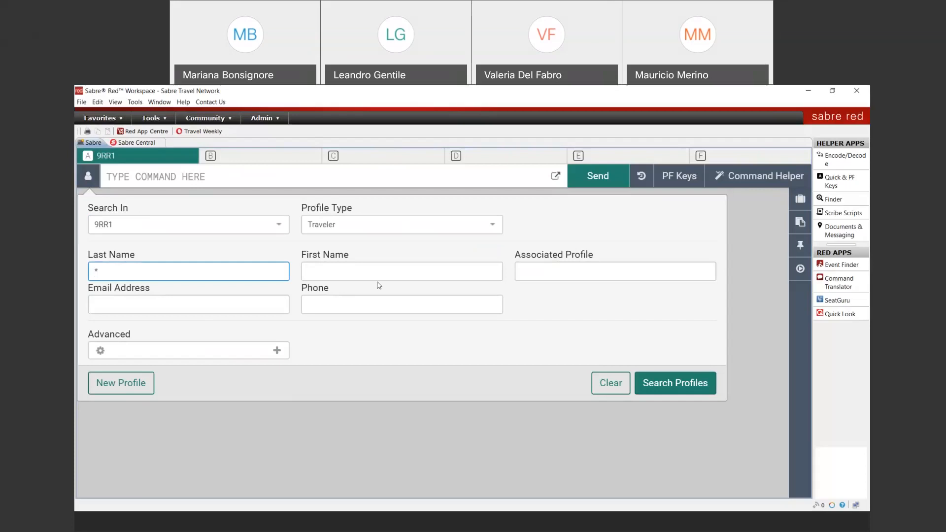
Search all 83 traveler profiles, pin rows 1, 3 and 10, and open the pinned Profiles panel
{"action": "left_click", "coordinate": [682, 388]}
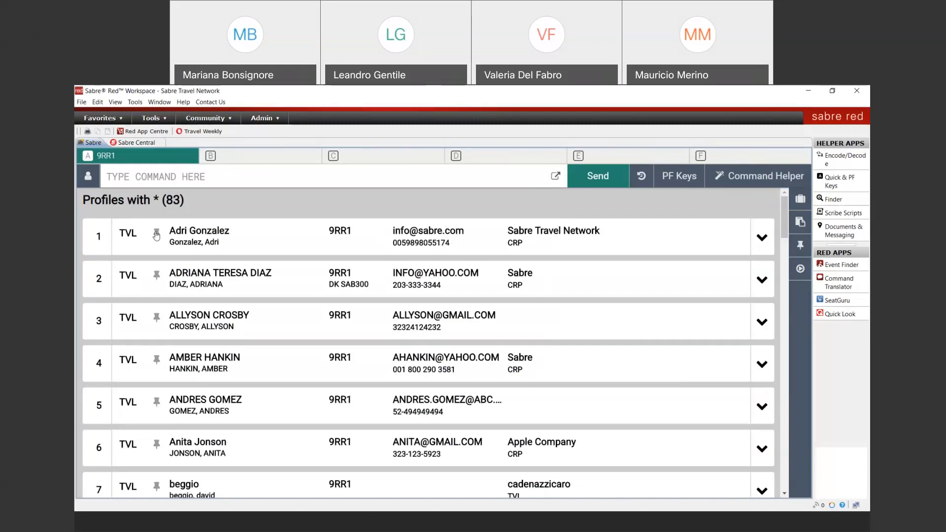
{"action": "left_click", "coordinate": [156, 235]}
{"action": "left_click", "coordinate": [157, 318]}
{"action": "scroll", "coordinate": [210, 454], "scroll_direction": "down", "scroll_amount": 2}
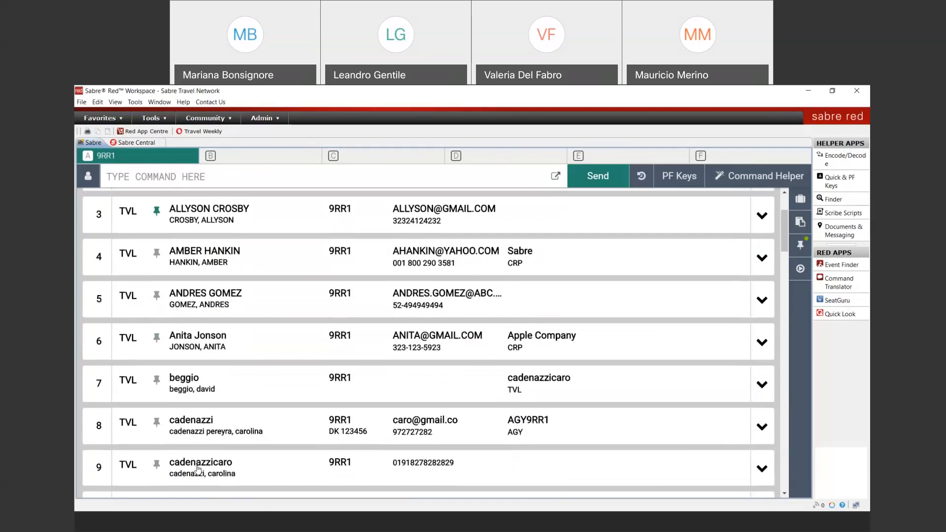
{"action": "scroll", "coordinate": [198, 469], "scroll_direction": "down", "scroll_amount": 5}
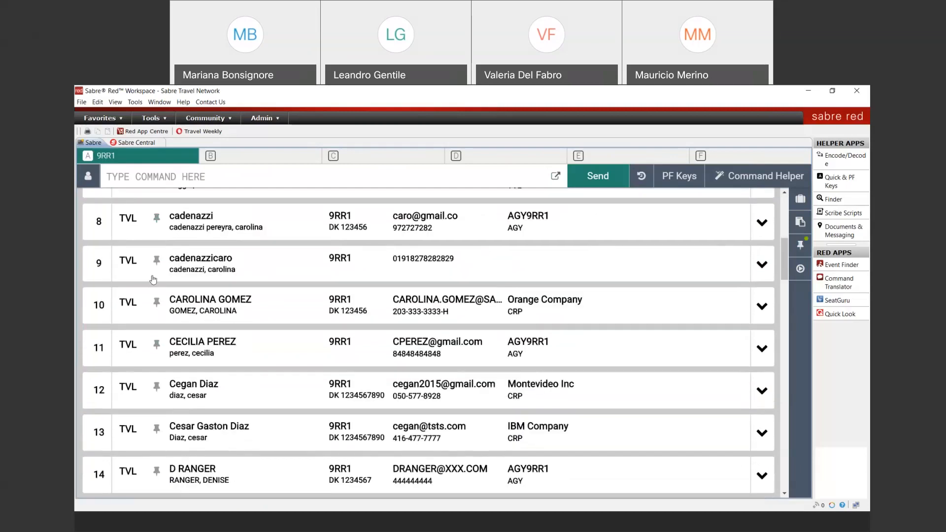
{"action": "left_click", "coordinate": [157, 302]}
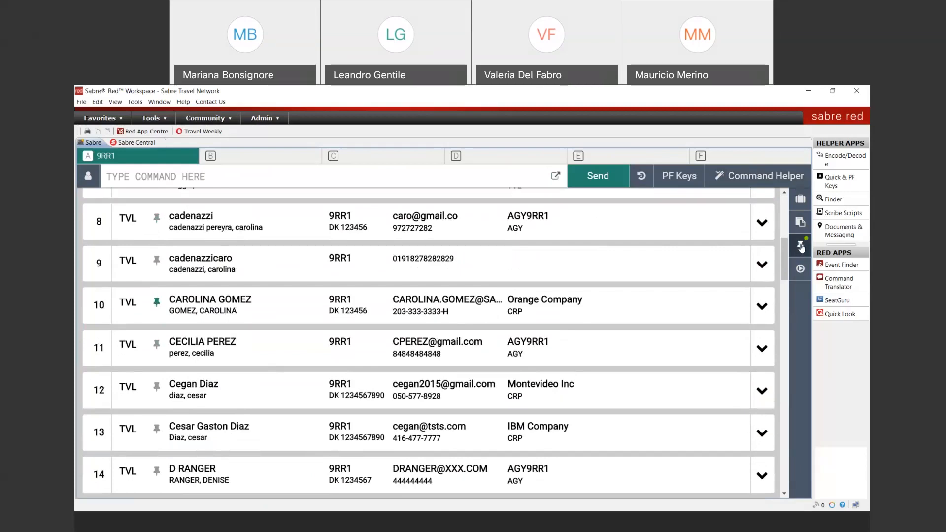
{"action": "left_click", "coordinate": [802, 248]}
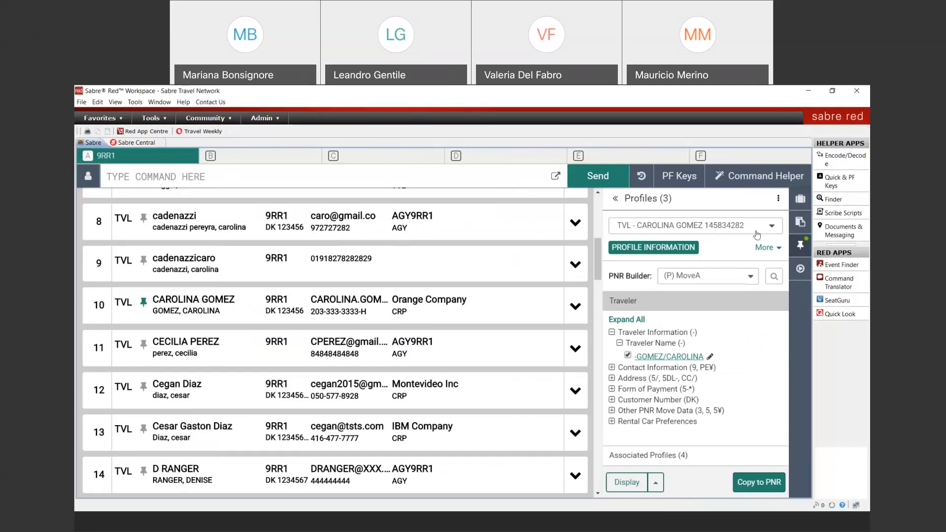
Check the three pinned profiles, then clear the search results with the I command
{"action": "left_click", "coordinate": [772, 227]}
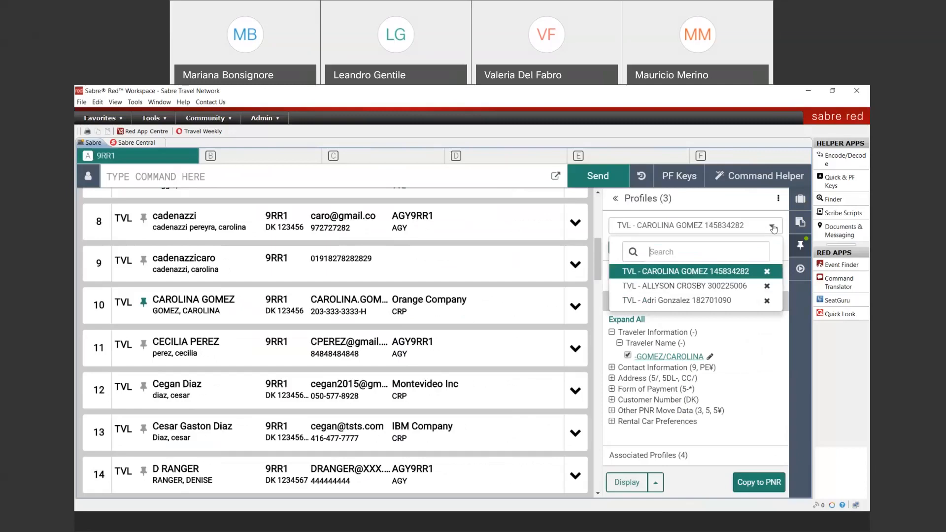
{"action": "left_click", "coordinate": [473, 180]}
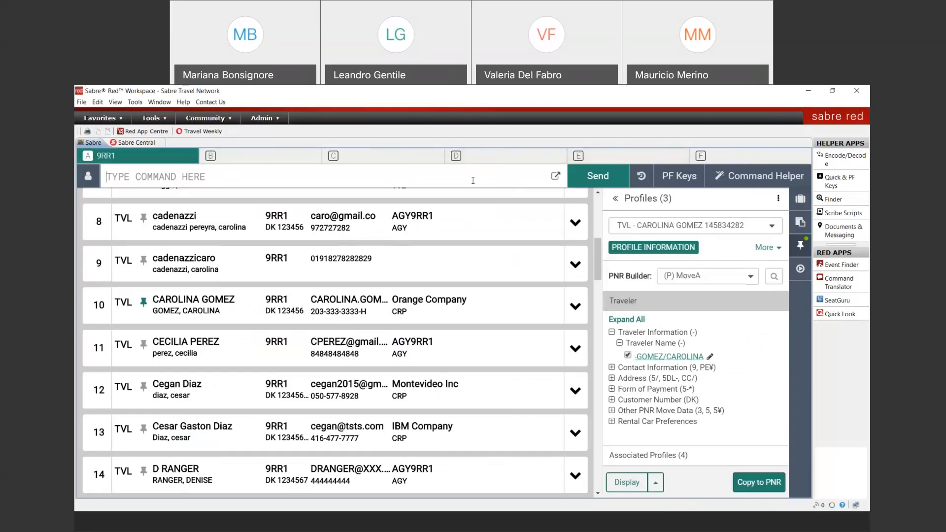
{"action": "type", "text": "I"}
{"action": "key", "text": "Return"}
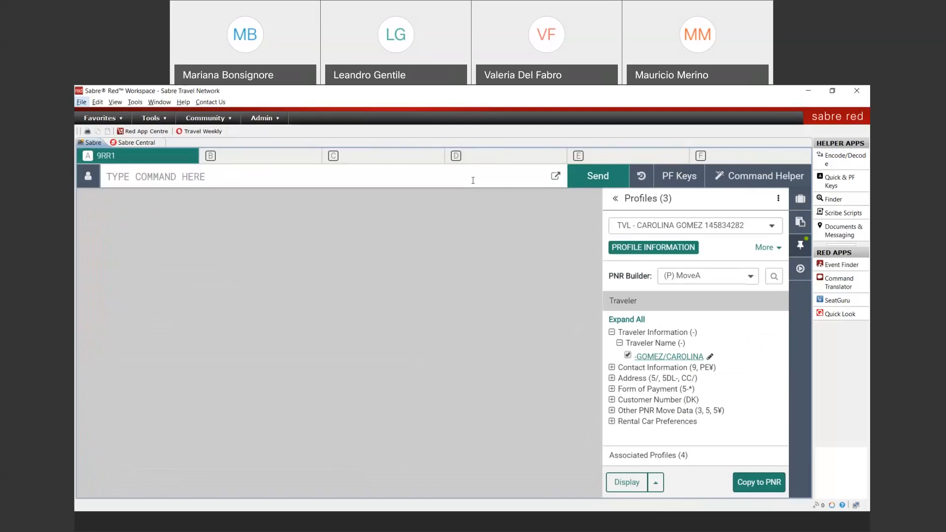
{"action": "key", "text": "alt"}
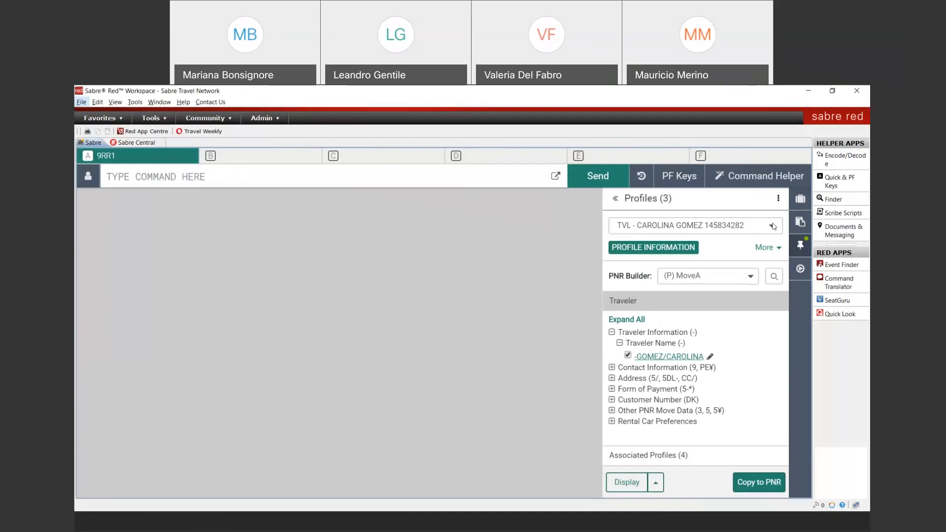
Close the pinned details and search profiles by the traveler's last and first name
{"action": "left_click", "coordinate": [801, 245]}
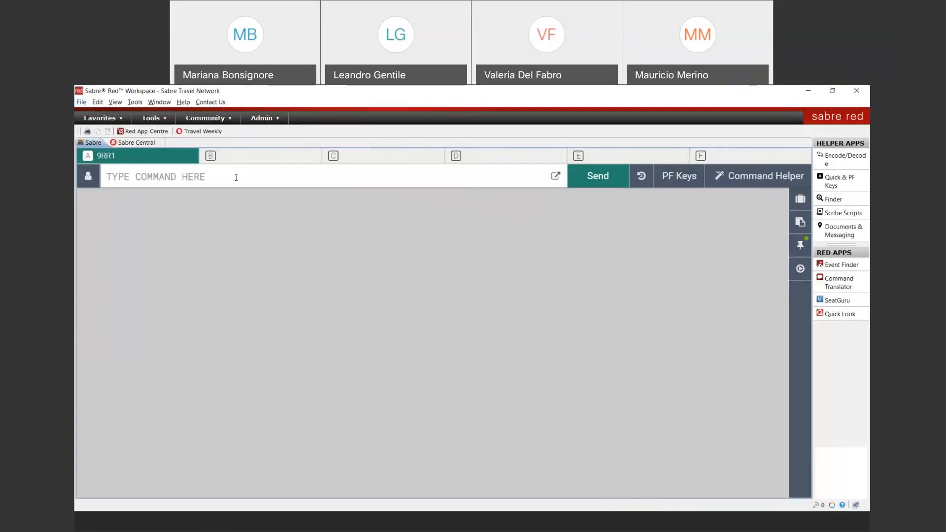
{"action": "left_click", "coordinate": [88, 176]}
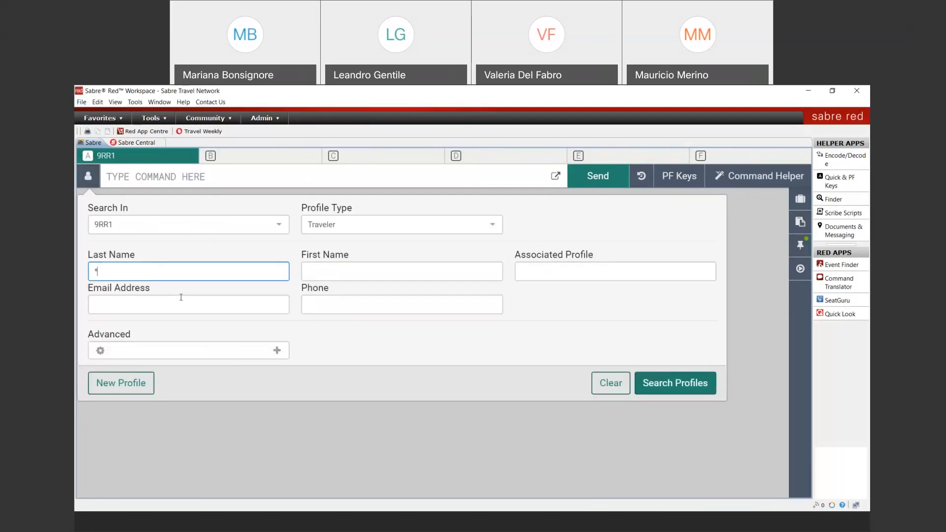
{"action": "double_click", "coordinate": [118, 272]}
{"action": "key", "text": "Tab"}
{"action": "key", "text": "Return"}
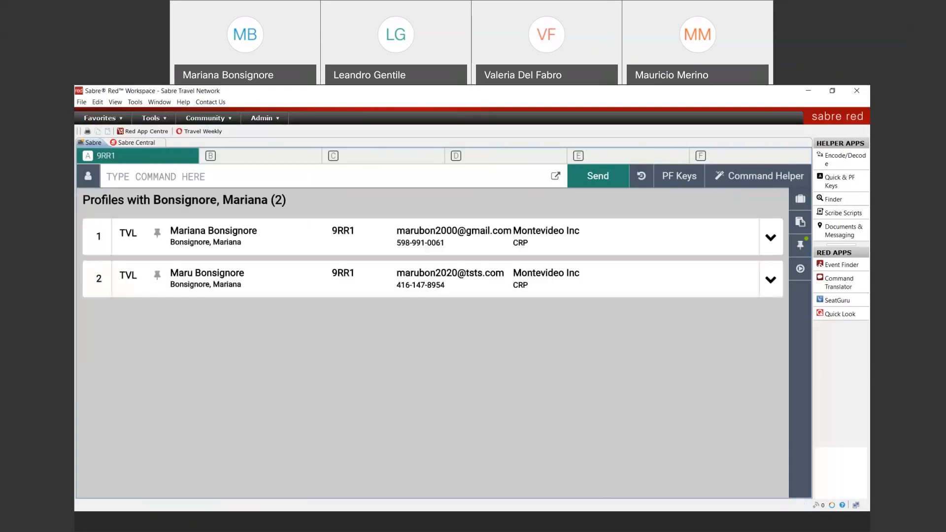
Expand the second of the two matching profiles and pin it
{"action": "left_click", "coordinate": [772, 281]}
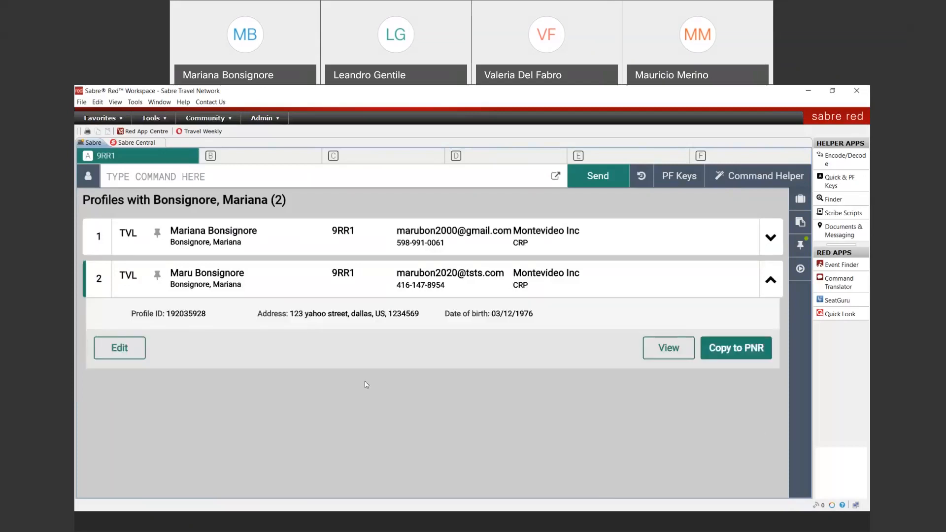
{"action": "left_click", "coordinate": [158, 276]}
{"action": "left_click", "coordinate": [169, 155]}
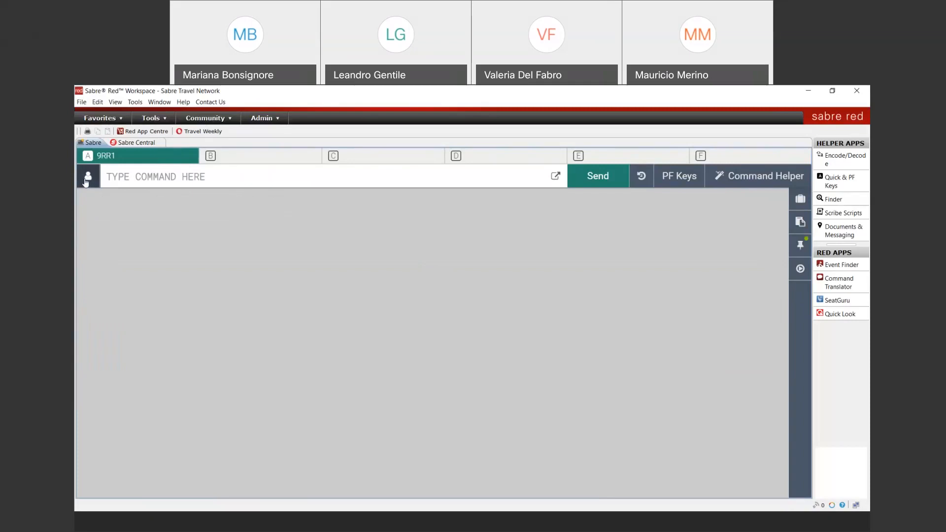
Rerun the name search with Profile Type kept as Traveler, after checking the Advanced options
{"action": "left_click", "coordinate": [87, 179]}
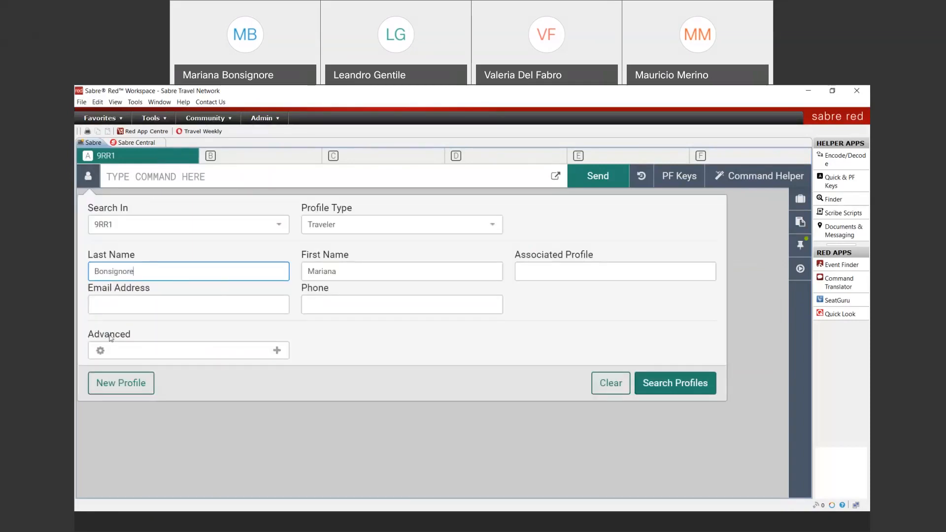
{"action": "left_click", "coordinate": [278, 351]}
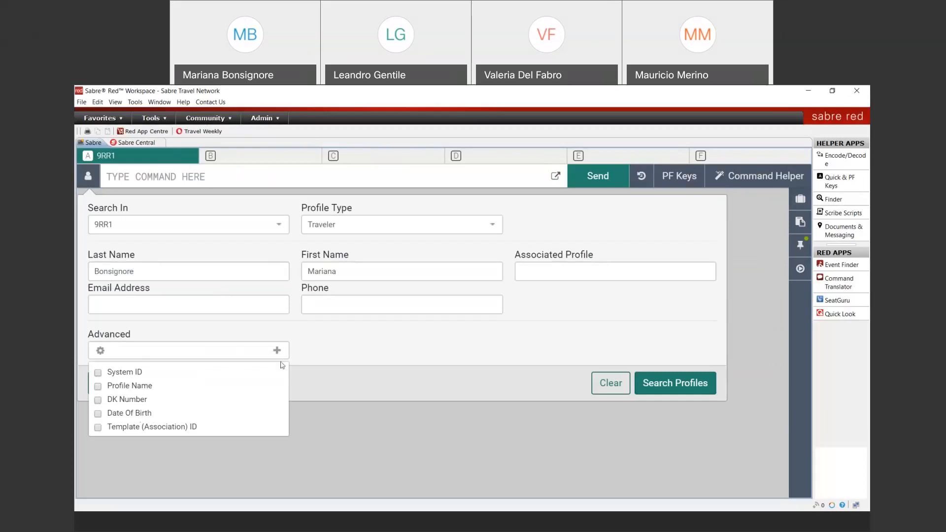
{"action": "left_click", "coordinate": [270, 338]}
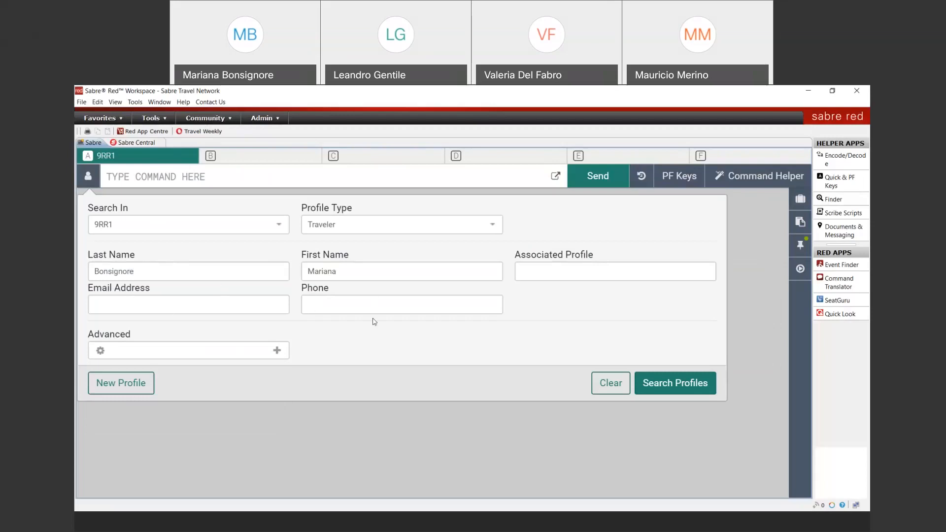
{"action": "left_click", "coordinate": [383, 230]}
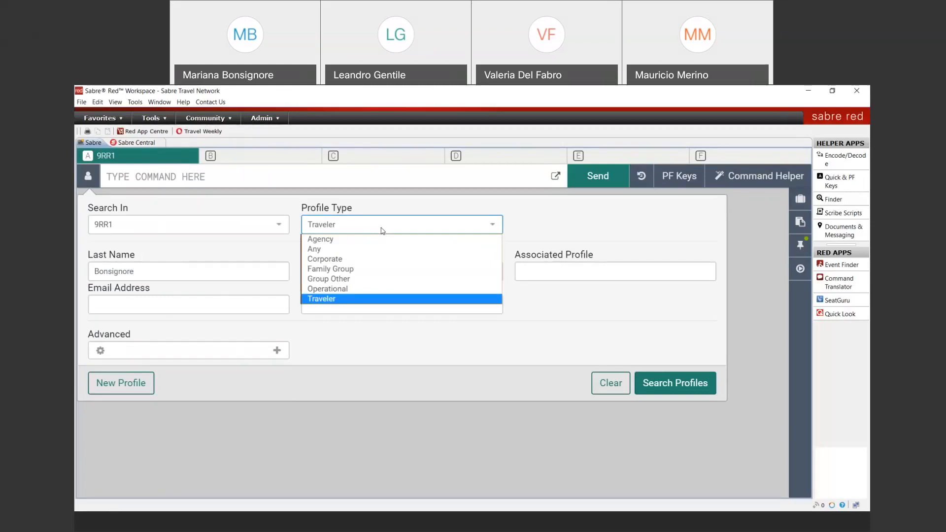
{"action": "left_click", "coordinate": [424, 230]}
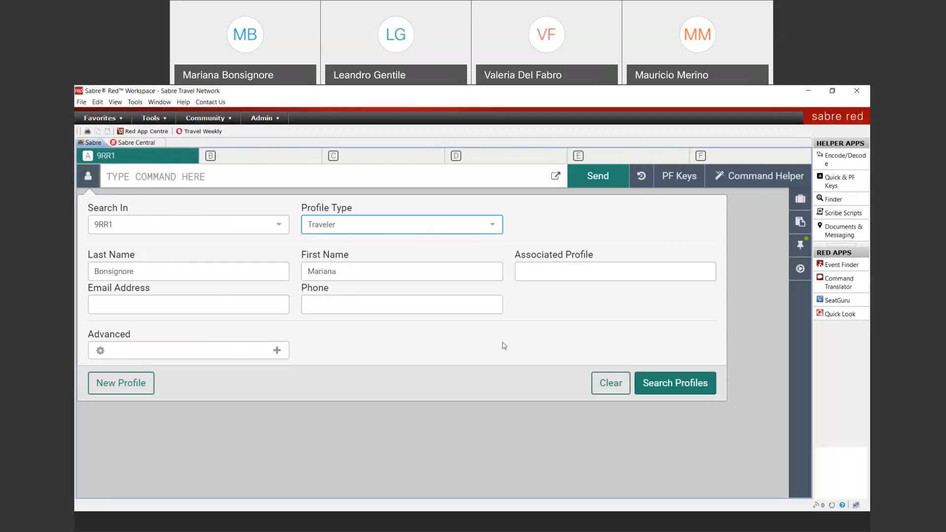
{"action": "left_click", "coordinate": [695, 390]}
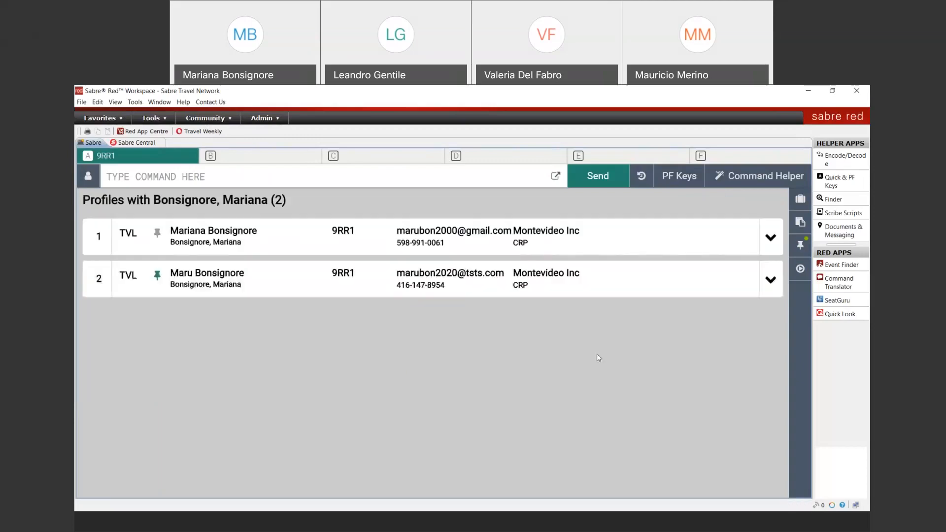
Open the second profile's full view with all sections expanded, reviewing name, gender, birth date and documents
{"action": "left_click", "coordinate": [771, 280]}
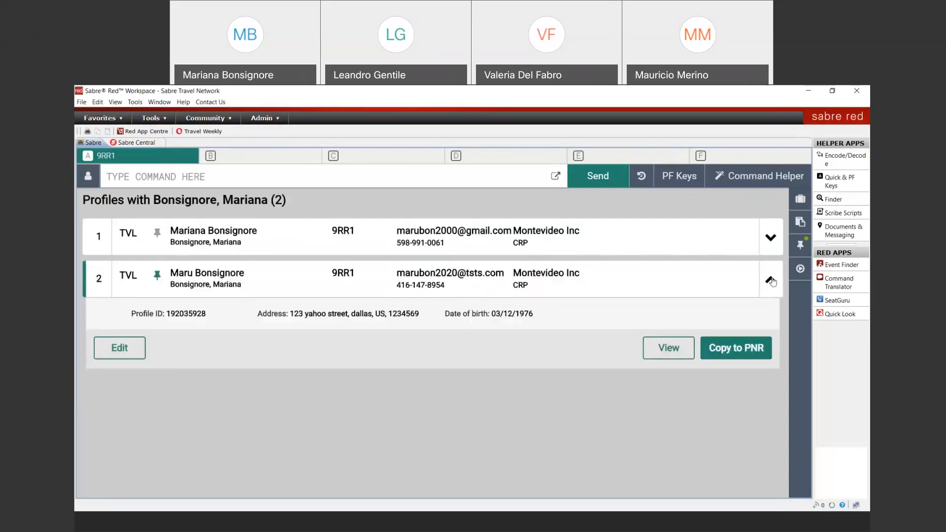
{"action": "left_click", "coordinate": [669, 350]}
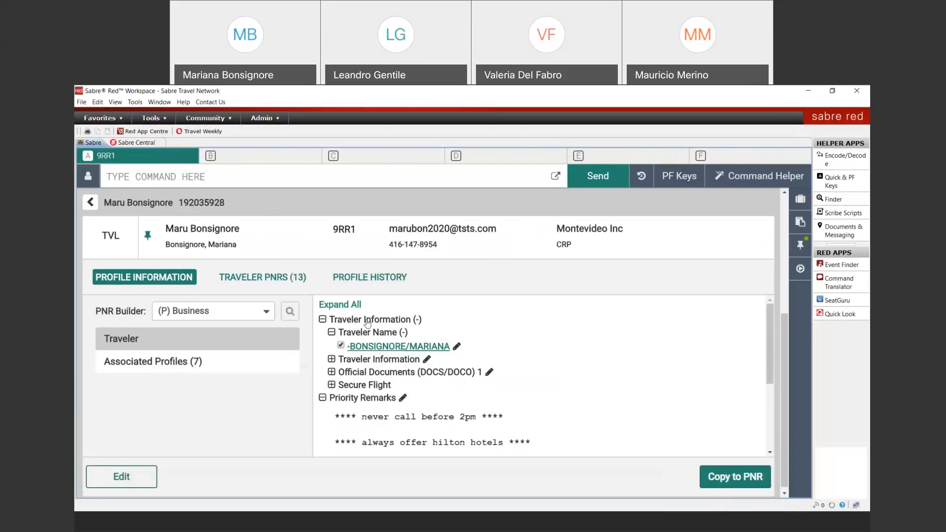
{"action": "left_click", "coordinate": [347, 306]}
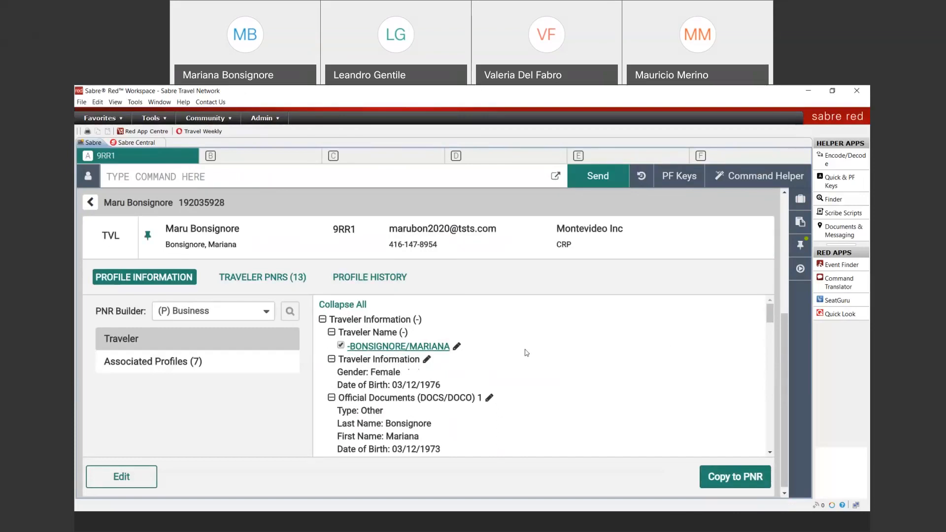
{"action": "scroll", "coordinate": [526, 353], "scroll_direction": "down", "scroll_amount": 10}
{"action": "scroll", "coordinate": [535, 357], "scroll_direction": "down", "scroll_amount": 15}
{"action": "scroll", "coordinate": [535, 358], "scroll_direction": "down", "scroll_amount": 2}
{"action": "scroll", "coordinate": [534, 359], "scroll_direction": "up", "scroll_amount": 20}
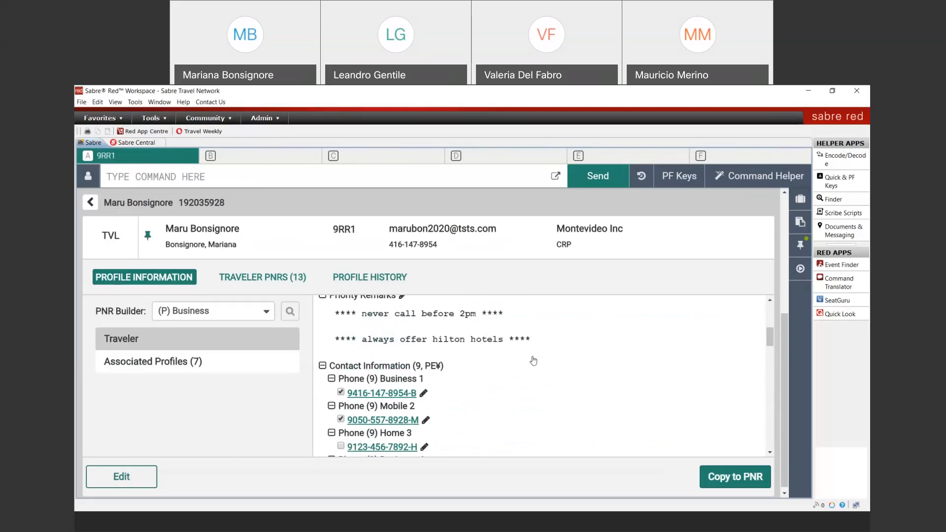
{"action": "scroll", "coordinate": [534, 360], "scroll_direction": "up", "scroll_amount": 5}
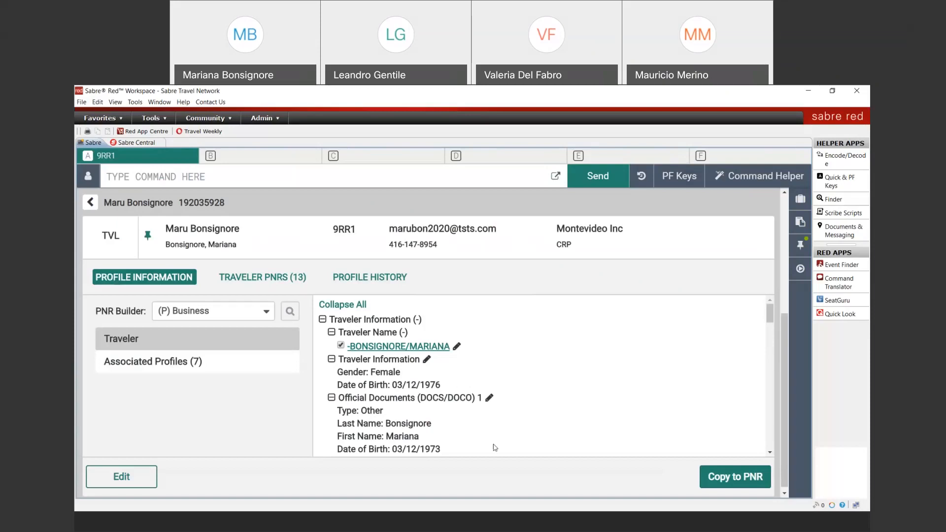
{"action": "scroll", "coordinate": [495, 443], "scroll_direction": "down", "scroll_amount": 10}
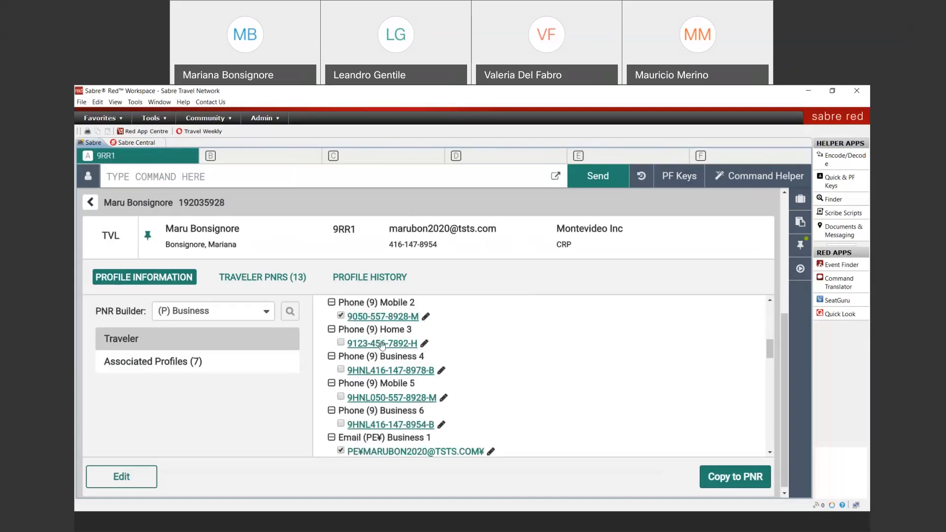
Change the Home 3 phone number's last digit to 3 and save the entry
{"action": "left_click", "coordinate": [425, 345]}
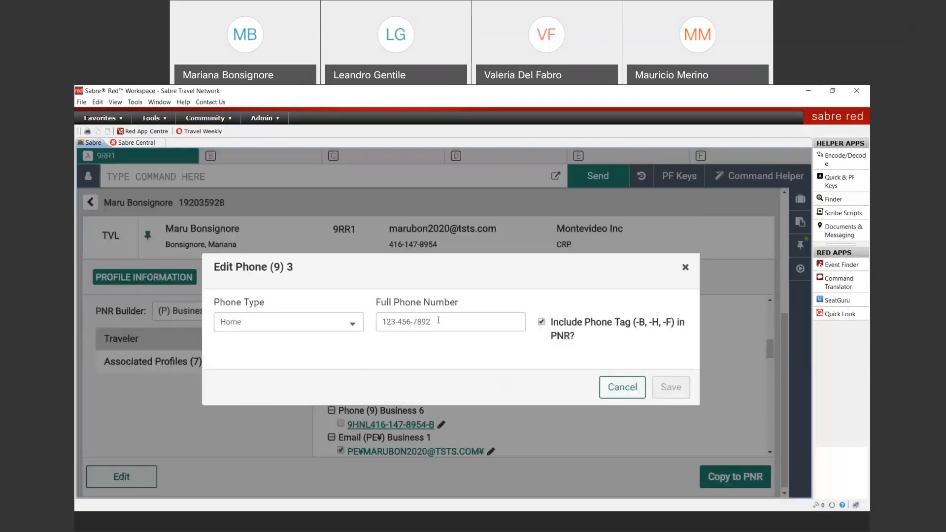
{"action": "left_click", "coordinate": [439, 320]}
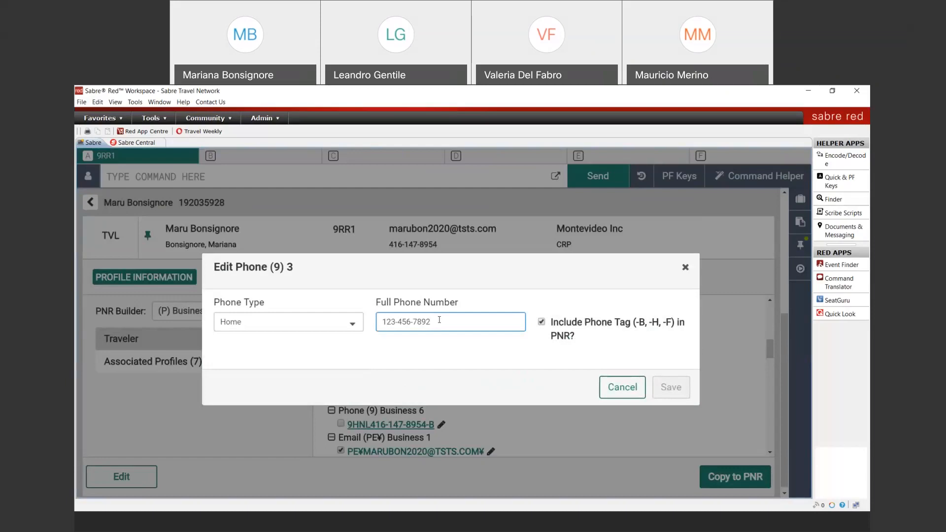
{"action": "key", "text": "BackSpace"}
{"action": "type", "text": "3"}
{"action": "left_click", "coordinate": [669, 387]}
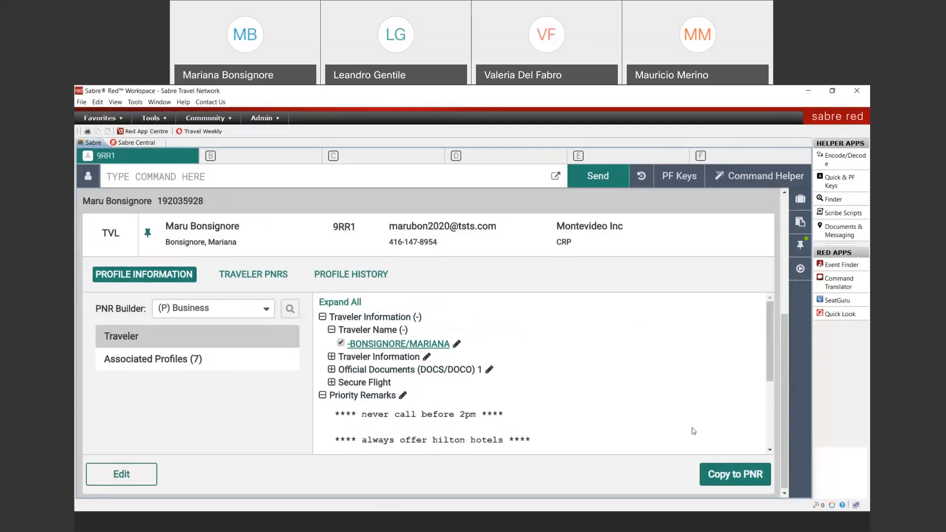
Expand all sections to verify the corrected home phone, then copy the profile to the PNR
{"action": "left_click", "coordinate": [319, 303]}
{"action": "scroll", "coordinate": [488, 394], "scroll_direction": "down", "scroll_amount": 10}
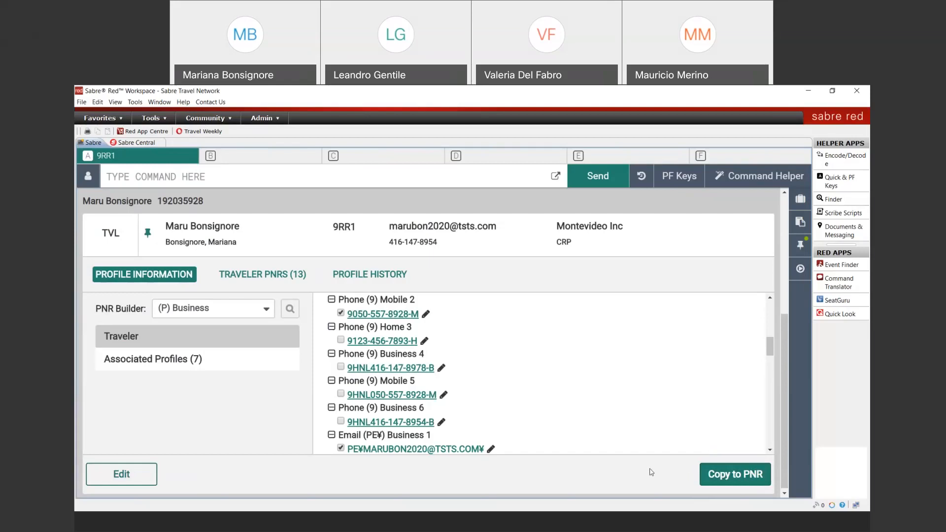
{"action": "left_click", "coordinate": [742, 475]}
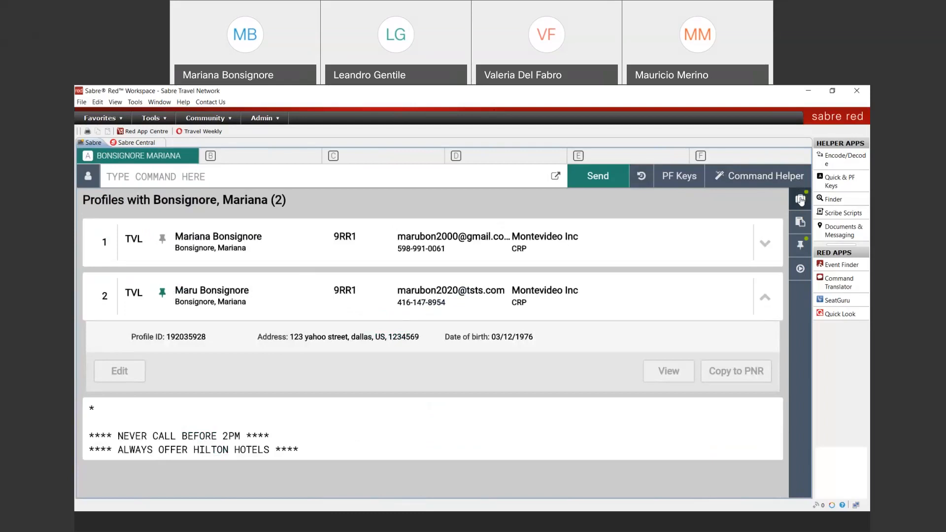
Review passenger 1.1's traveler information in the trip summary PNR, then clear the work area
{"action": "left_click", "coordinate": [800, 200]}
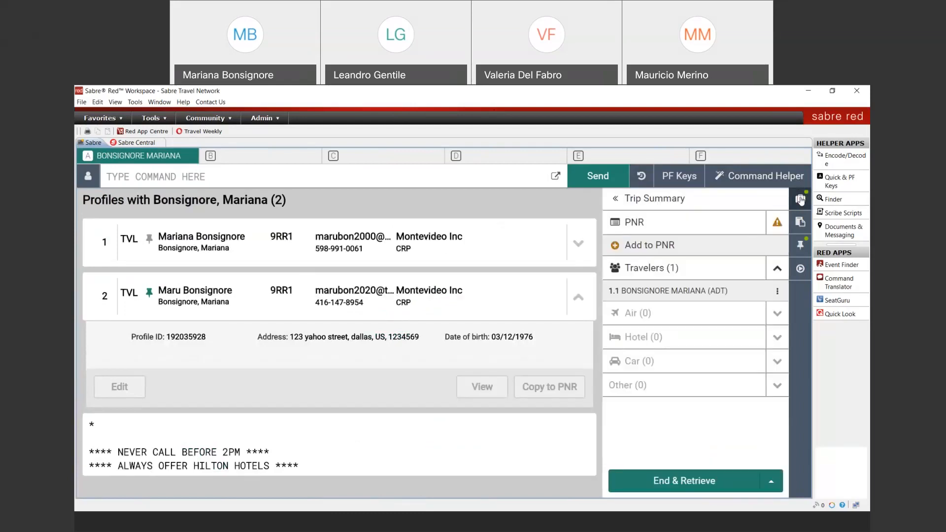
{"action": "left_click", "coordinate": [646, 224]}
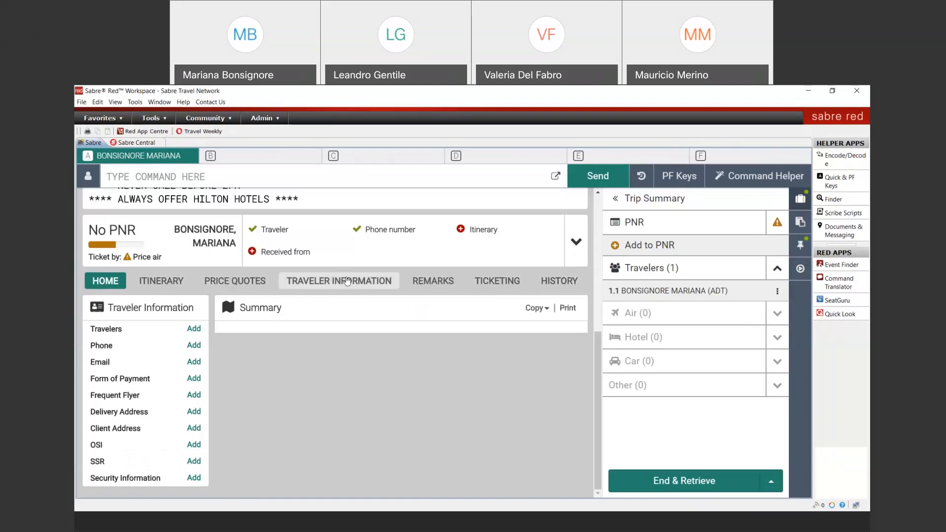
{"action": "left_click", "coordinate": [348, 281]}
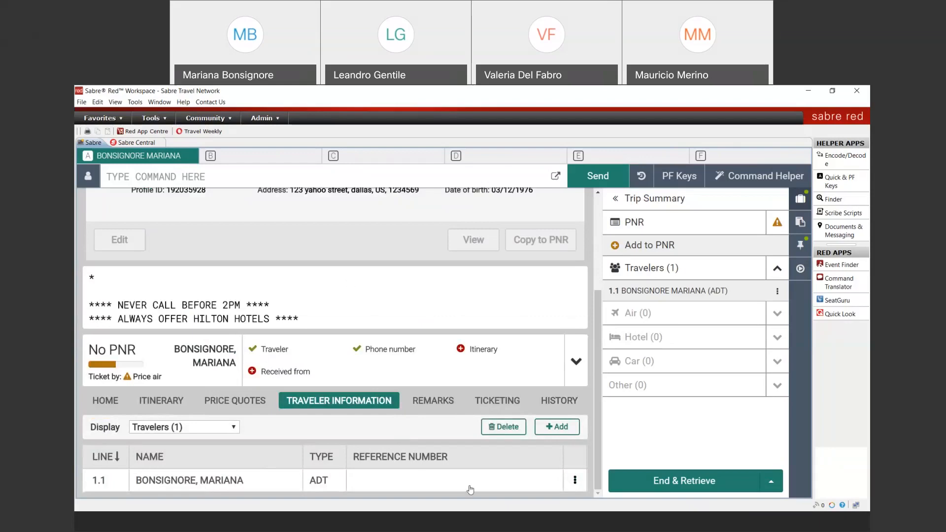
{"action": "left_click", "coordinate": [235, 428]}
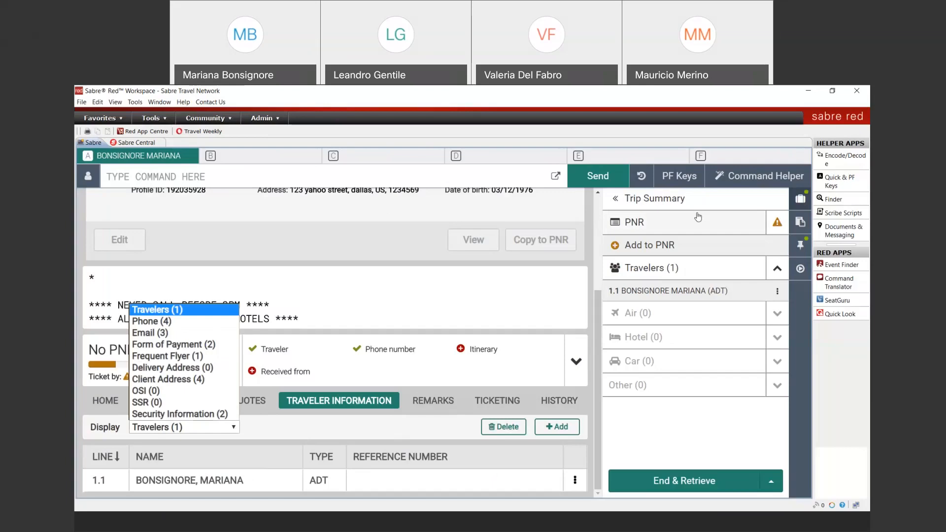
{"action": "left_click", "coordinate": [382, 177]}
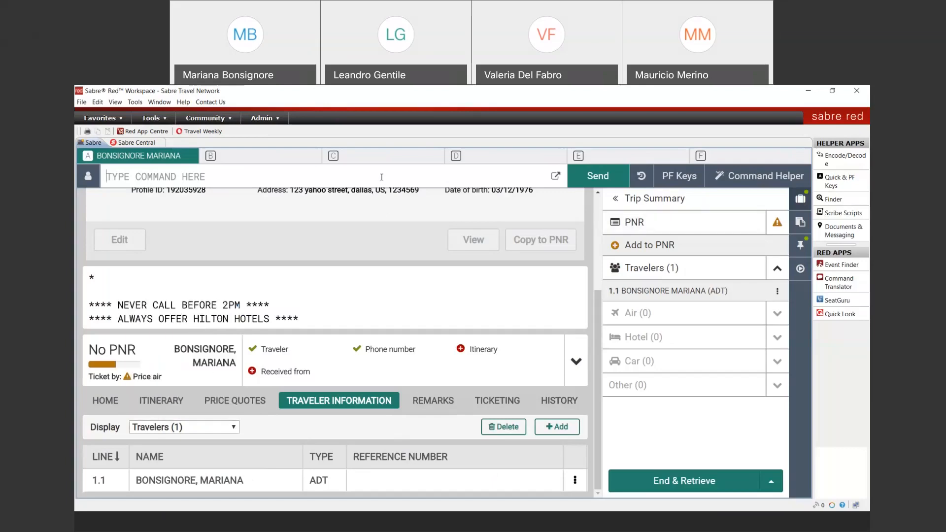
{"action": "key", "text": "alt+BackSpace"}
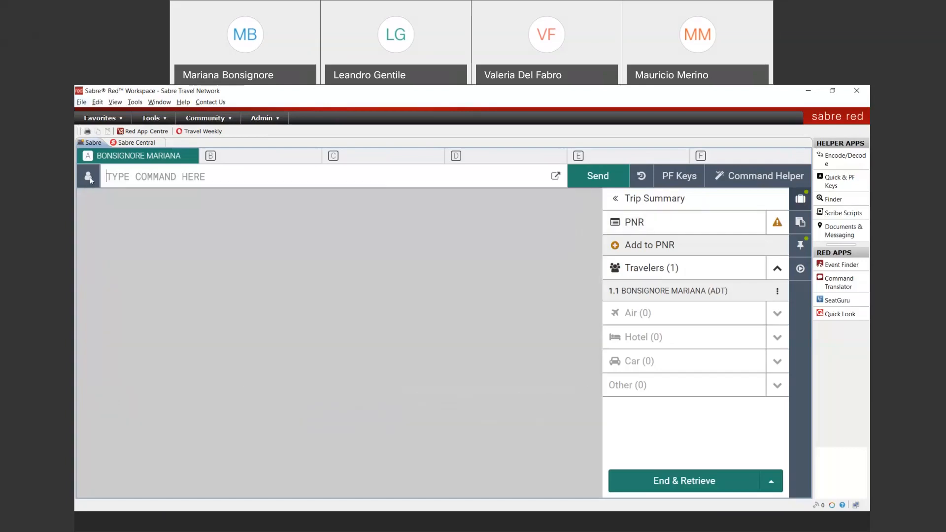
Rerun the traveler profile search and view the full details of the second matching profile
{"action": "left_click", "coordinate": [89, 177]}
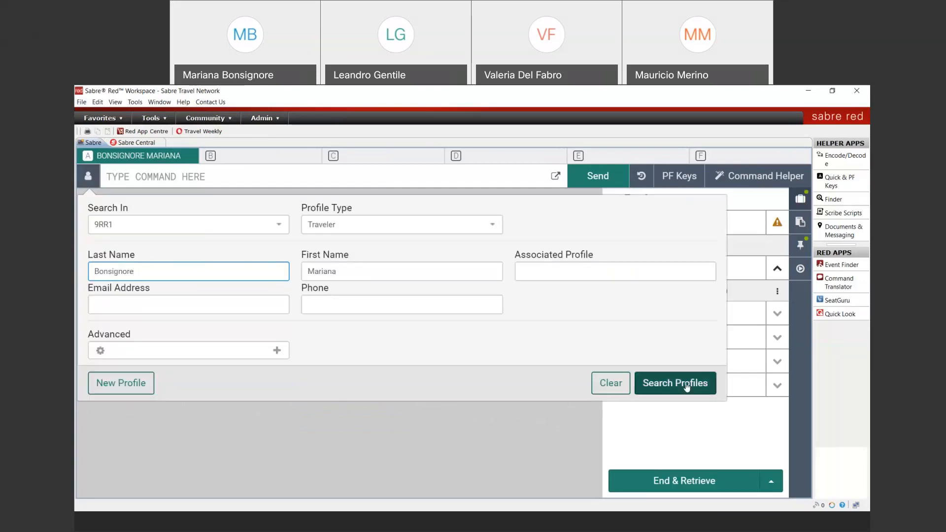
{"action": "left_click", "coordinate": [687, 387]}
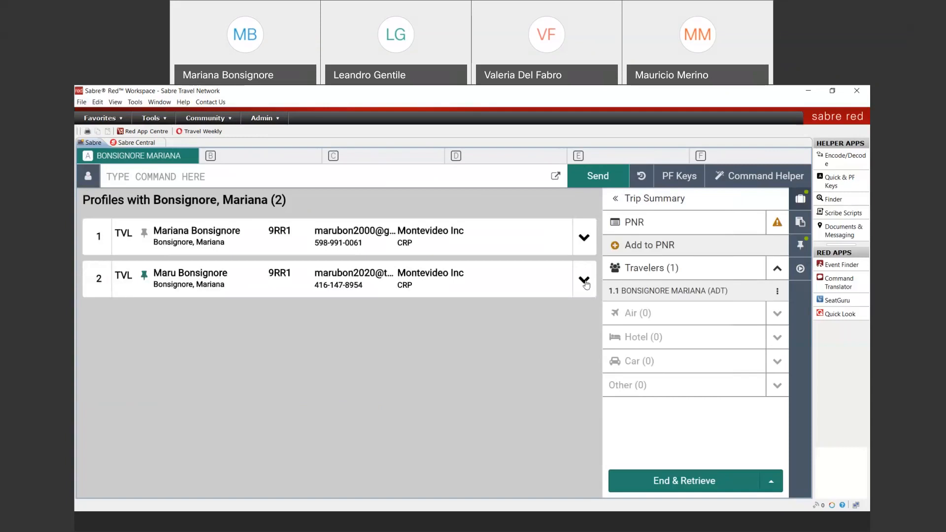
{"action": "left_click", "coordinate": [584, 280]}
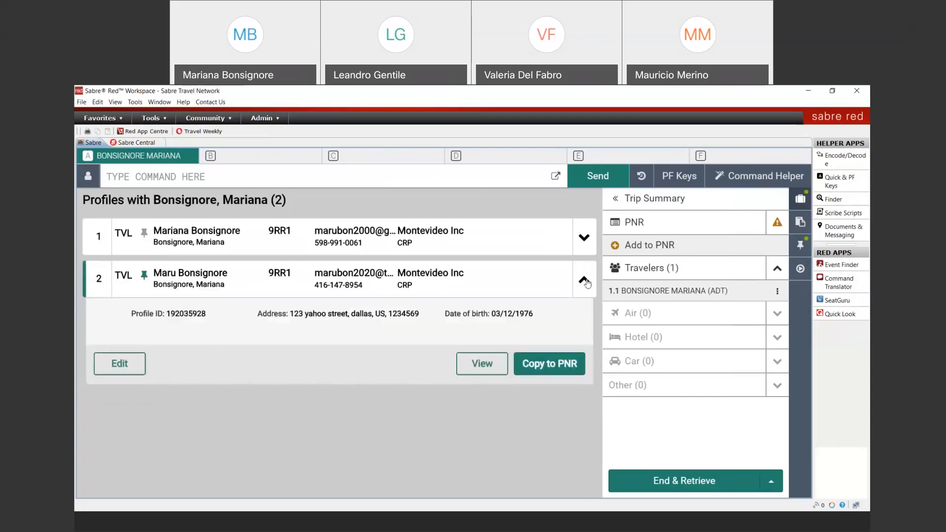
{"action": "left_click", "coordinate": [495, 364]}
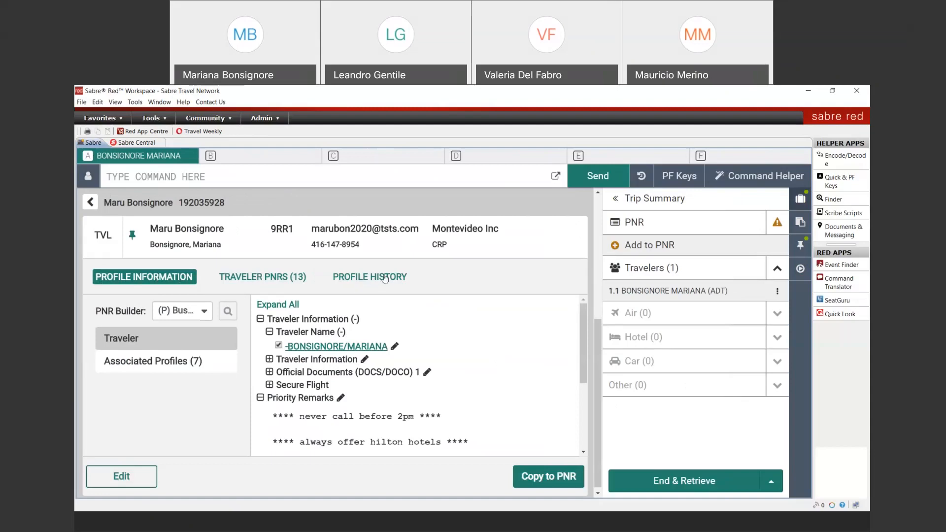
Show the traveler's PNR list, highlighting the Active PNRs (0) and Inactive PNRs (13) headings
{"action": "left_click", "coordinate": [284, 282]}
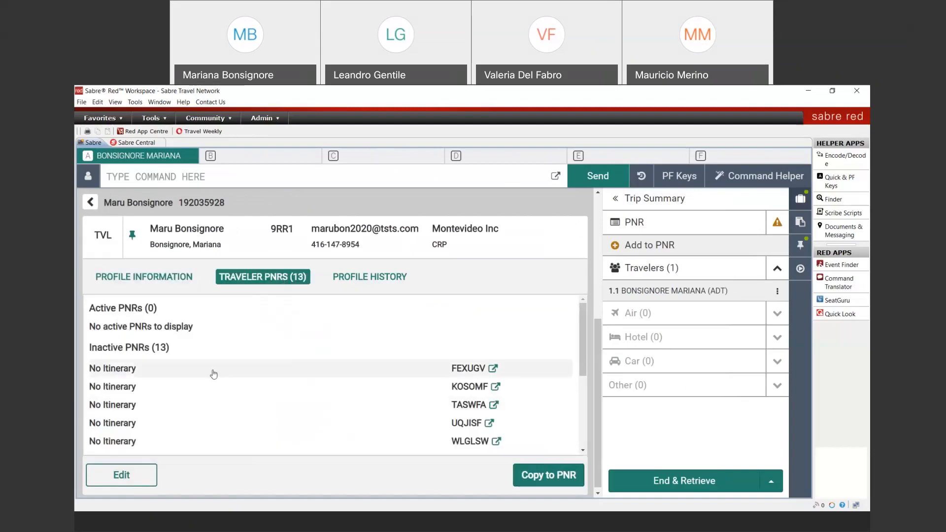
{"action": "left_click_drag", "start_coordinate": [89, 308], "coordinate": [170, 310]}
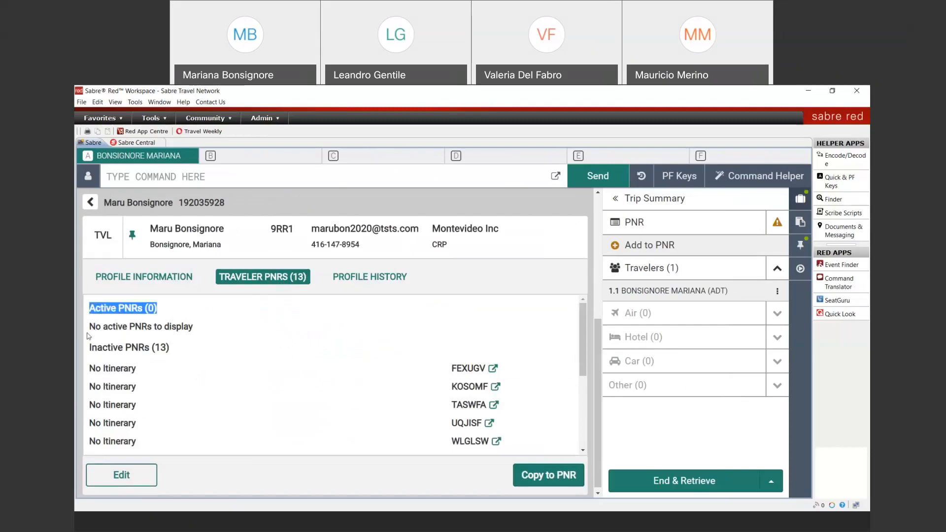
{"action": "left_click_drag", "start_coordinate": [92, 347], "coordinate": [195, 349]}
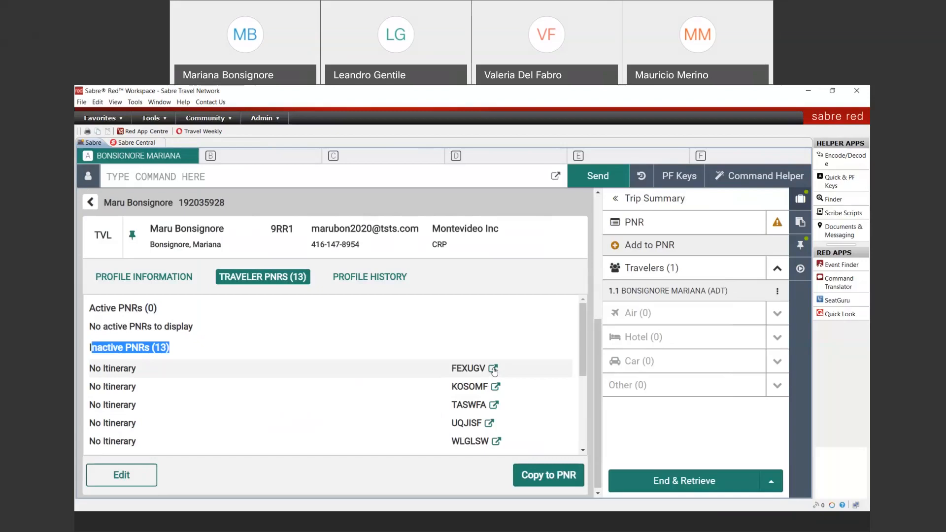
Open the first inactive PNR and discard the unsaved PNR changes with Ignore
{"action": "left_click", "coordinate": [494, 369]}
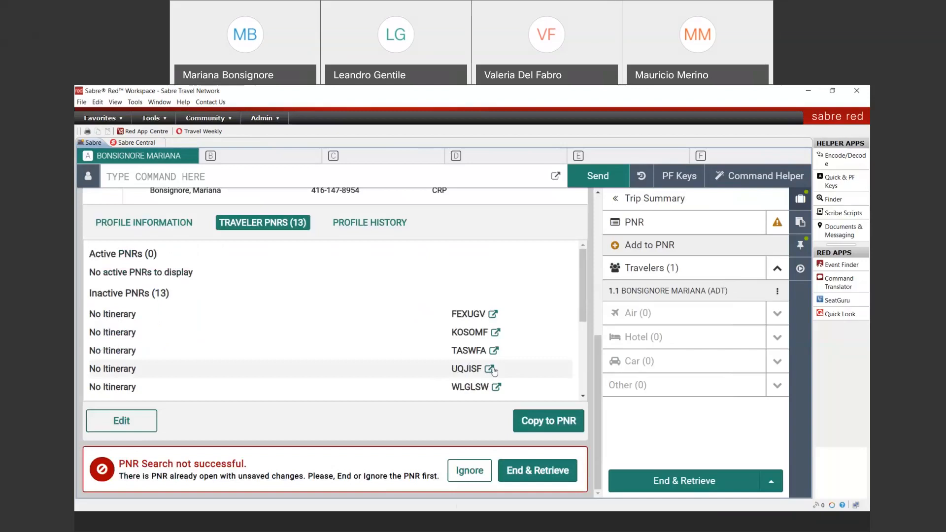
{"action": "left_click", "coordinate": [469, 471]}
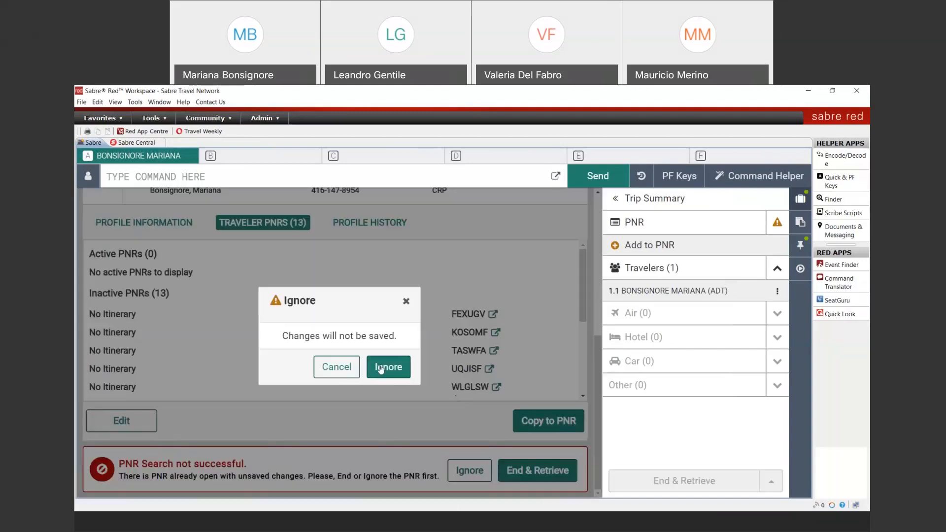
{"action": "left_click", "coordinate": [381, 368]}
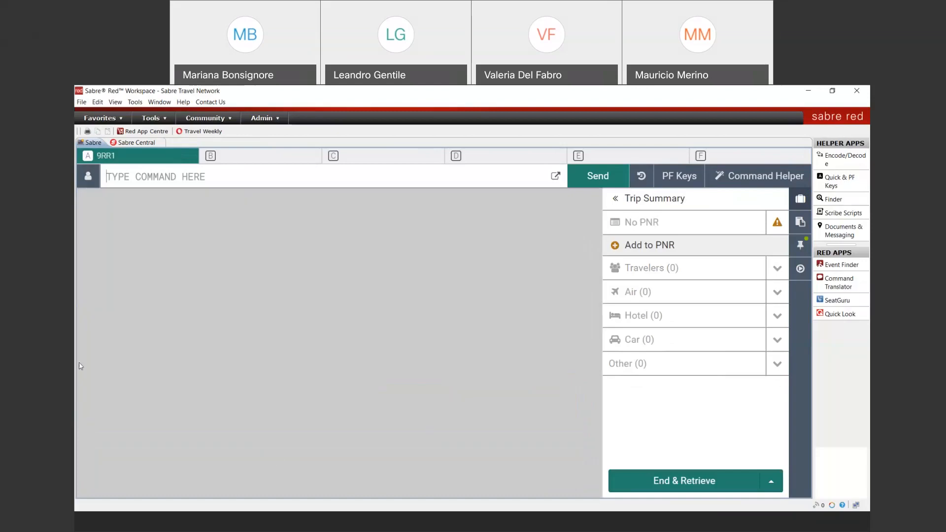
{"action": "left_click", "coordinate": [87, 176]}
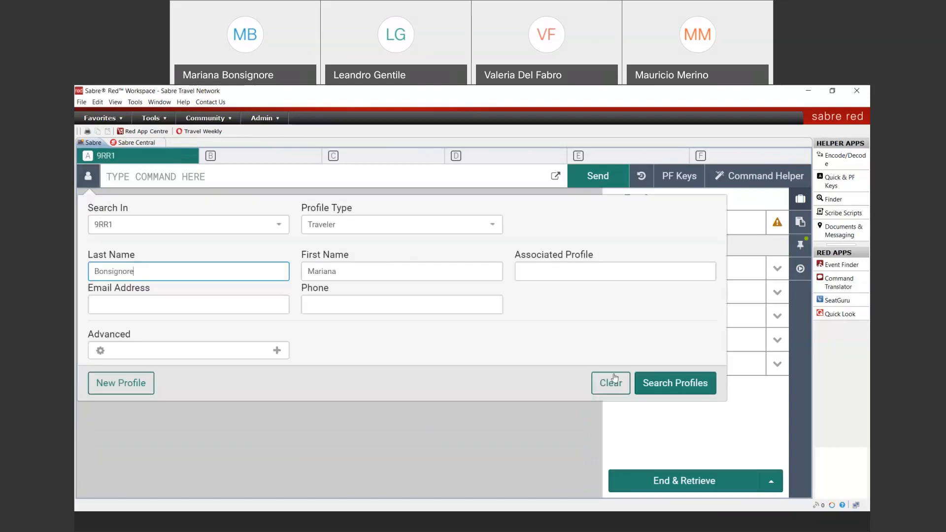
Search profiles, view the second match, and retrieve its first inactive PNR from Traveler PNRs
{"action": "left_click", "coordinate": [675, 383]}
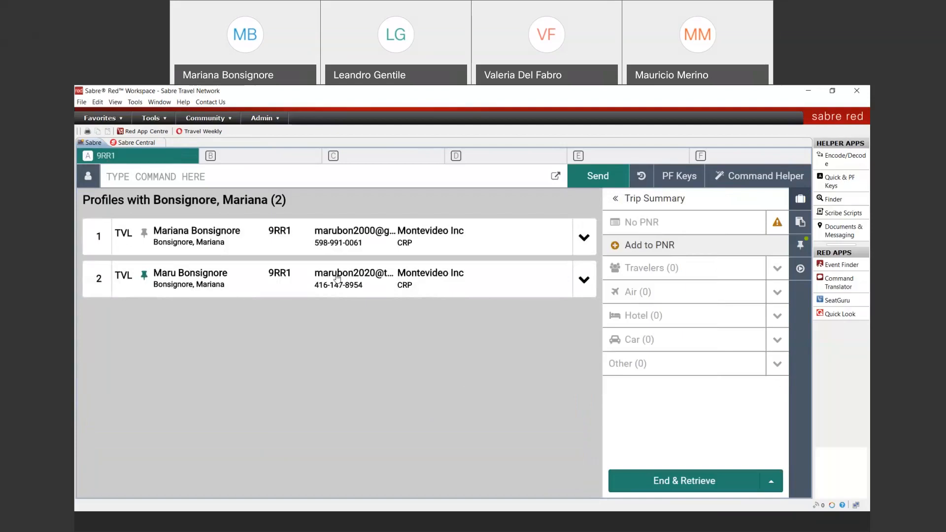
{"action": "left_click", "coordinate": [585, 279]}
{"action": "left_click", "coordinate": [483, 365]}
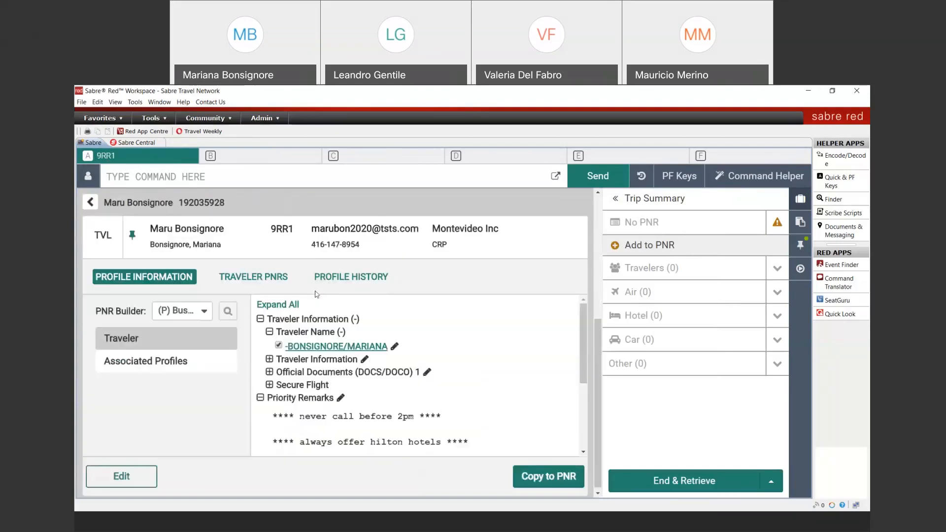
{"action": "left_click", "coordinate": [263, 276]}
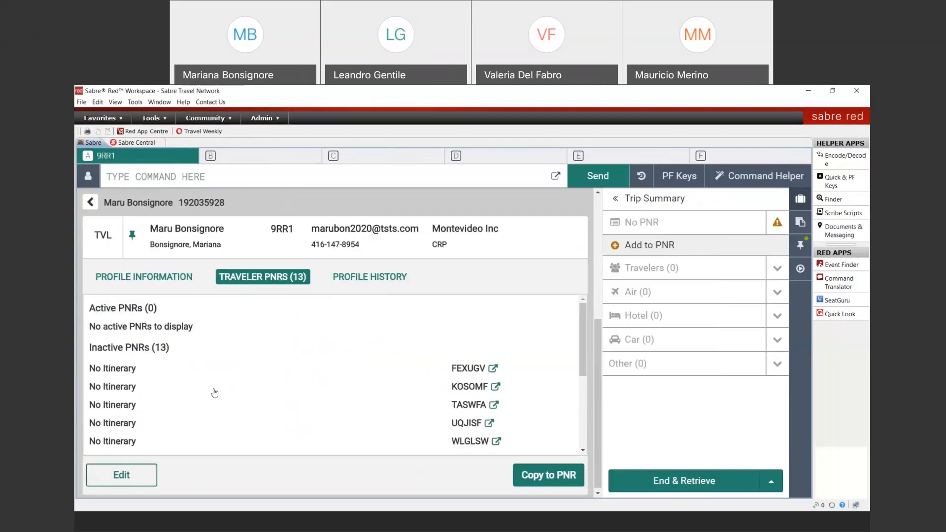
{"action": "left_click", "coordinate": [492, 369]}
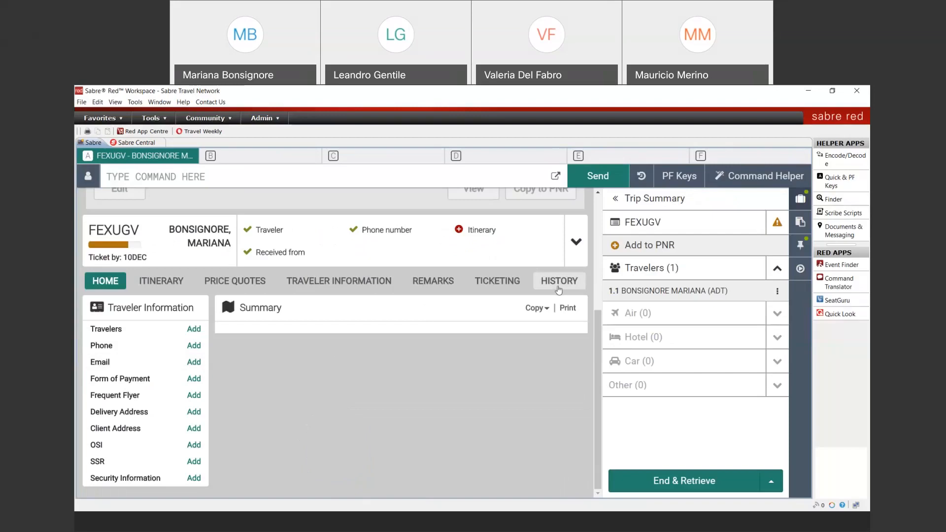
Check the retrieved PNR's history, then drop the PNR with the I (ignore) command
{"action": "left_click", "coordinate": [558, 290]}
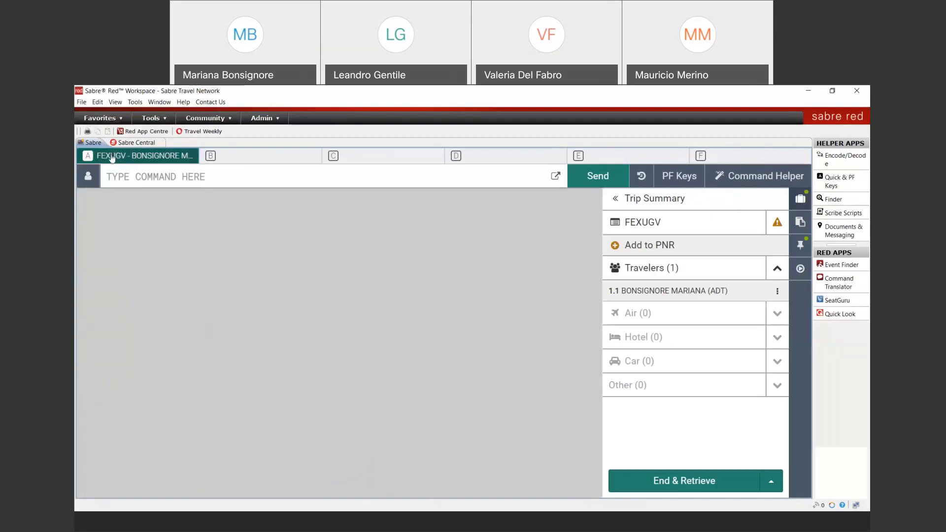
{"action": "left_click", "coordinate": [131, 175]}
{"action": "type", "text": "I"}
{"action": "key", "text": "Return"}
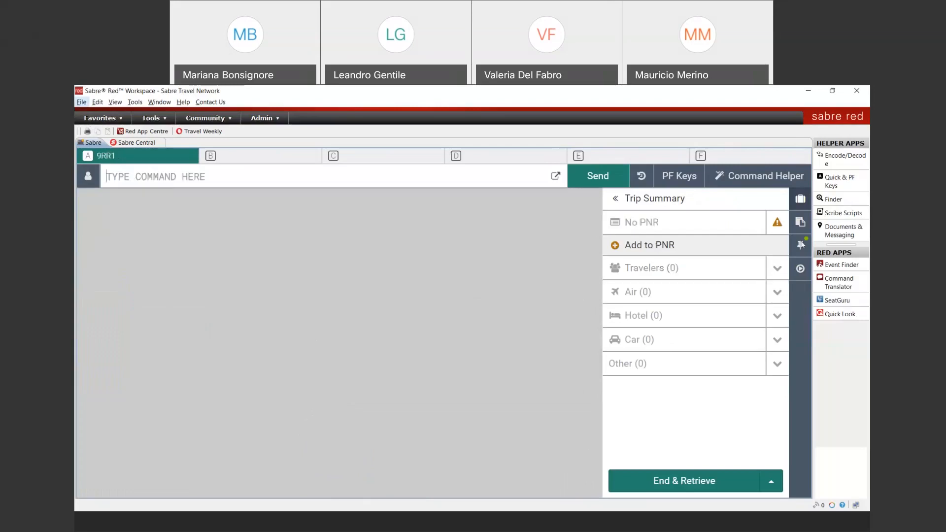
Show and close the Profiles side panel, then bring up the traveler profile search form
{"action": "left_click", "coordinate": [800, 245]}
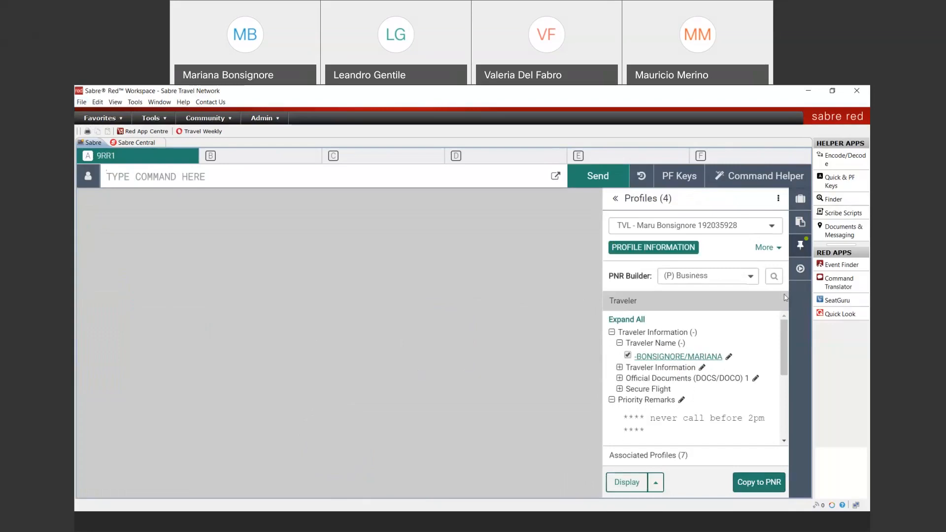
{"action": "left_click", "coordinate": [800, 246]}
{"action": "left_click", "coordinate": [87, 177]}
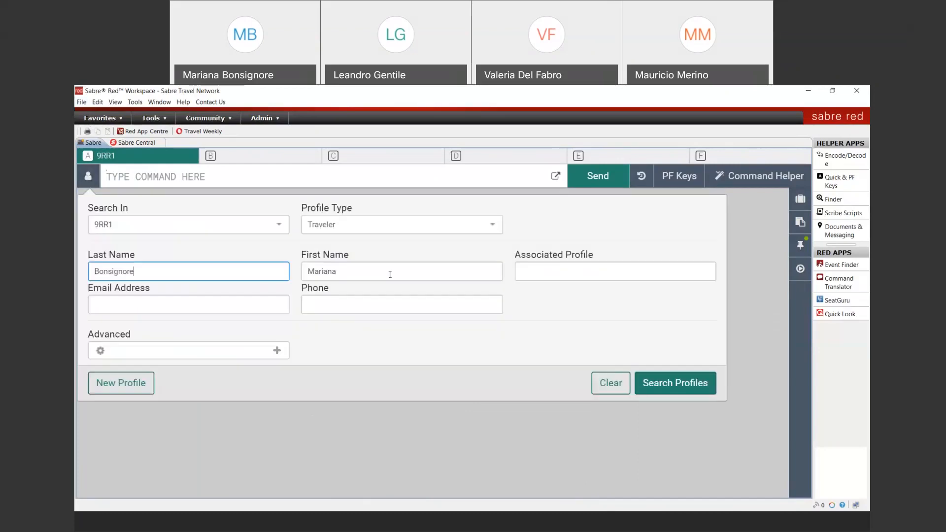
Search profiles, view the second match, and highlight its PNR Builder (P) Business setting
{"action": "left_click", "coordinate": [663, 382]}
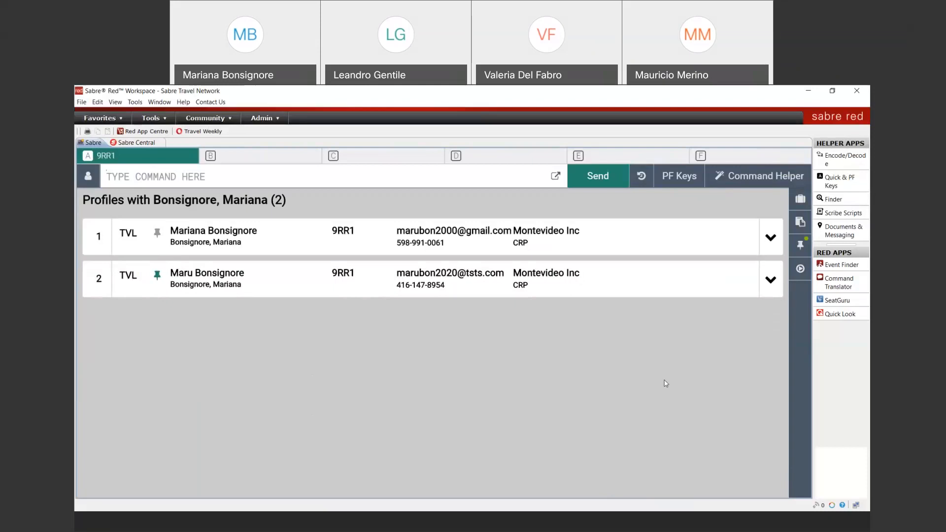
{"action": "left_click", "coordinate": [774, 284]}
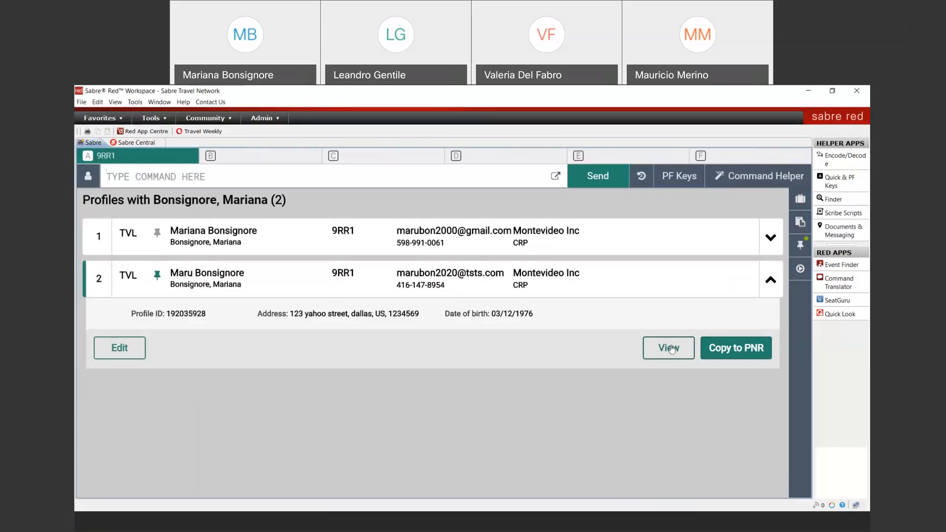
{"action": "left_click", "coordinate": [670, 349]}
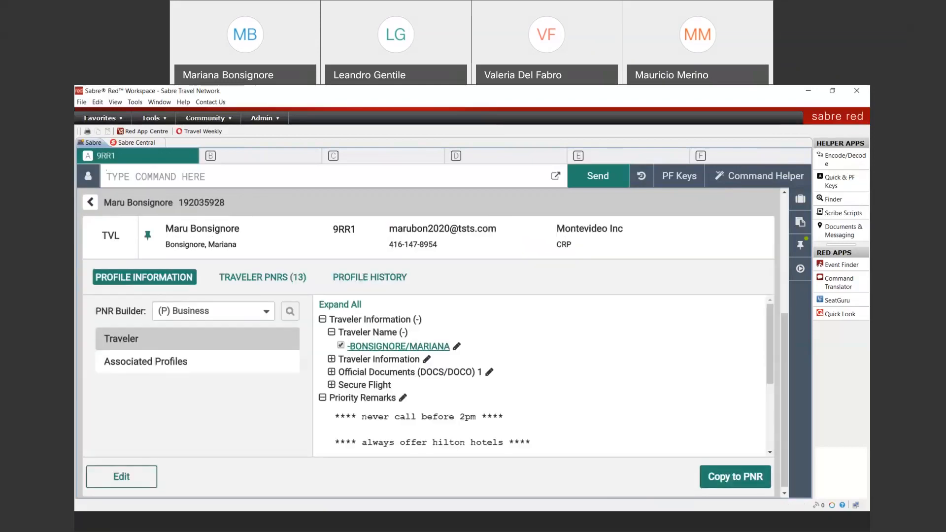
{"action": "left_click_drag", "start_coordinate": [98, 309], "coordinate": [148, 311]}
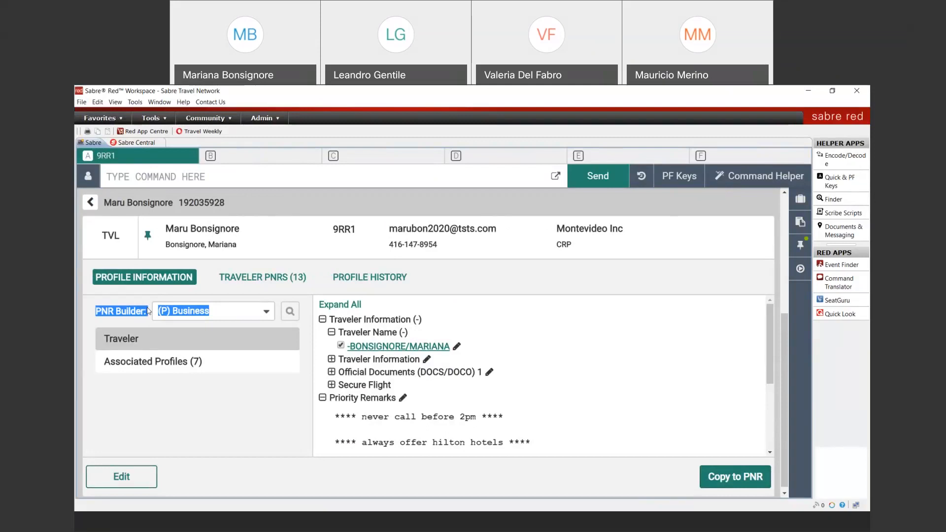
Change the profile's PNR Builder to (P) Vacations
{"action": "left_click", "coordinate": [266, 315]}
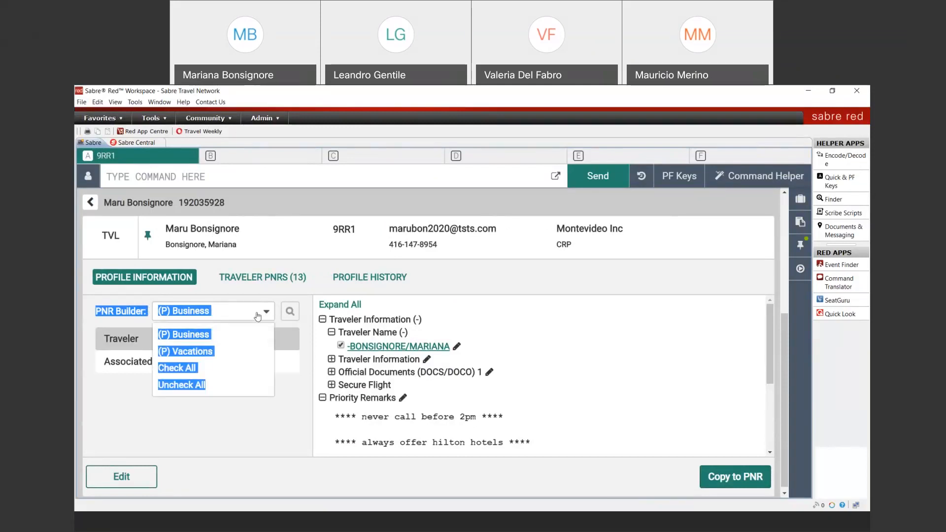
{"action": "left_click", "coordinate": [128, 310]}
{"action": "left_click", "coordinate": [266, 312]}
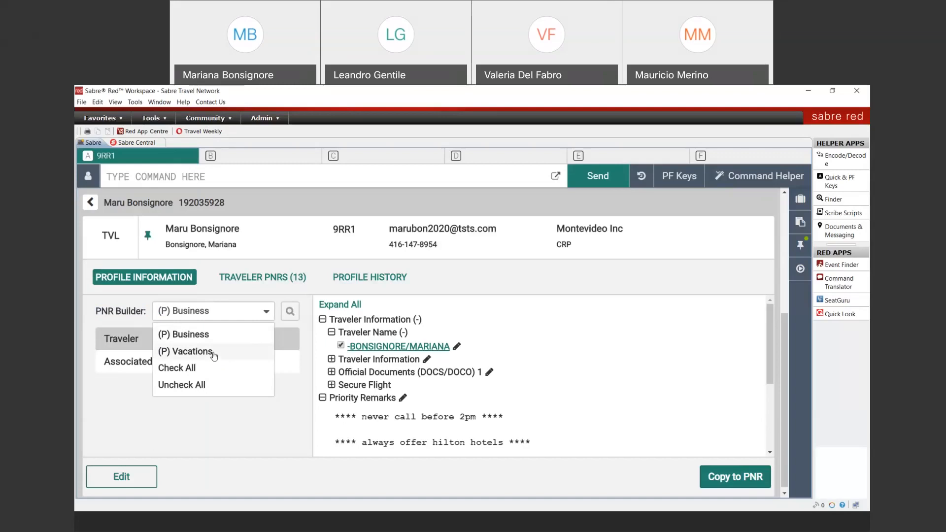
{"action": "left_click", "coordinate": [213, 354]}
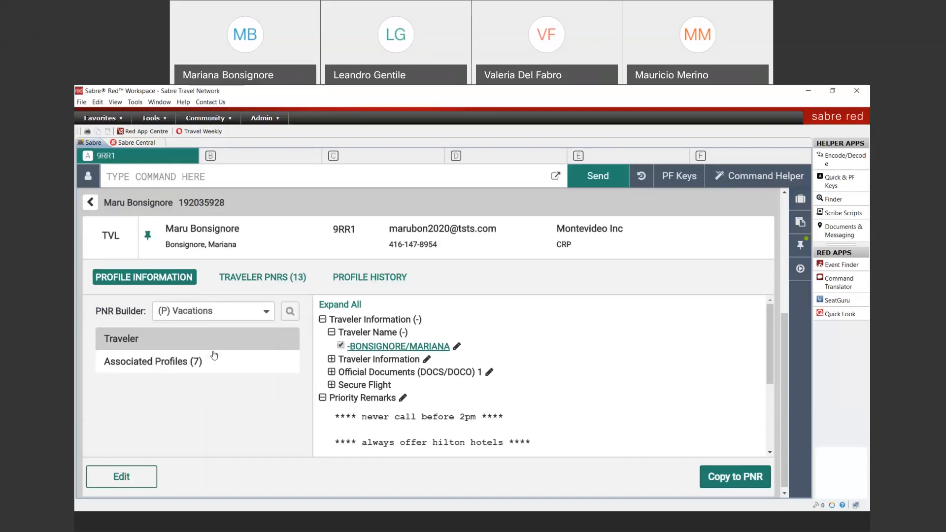
Expand all profile sections and review the details, leaving the PNR Builder list unchanged
{"action": "left_click", "coordinate": [344, 305]}
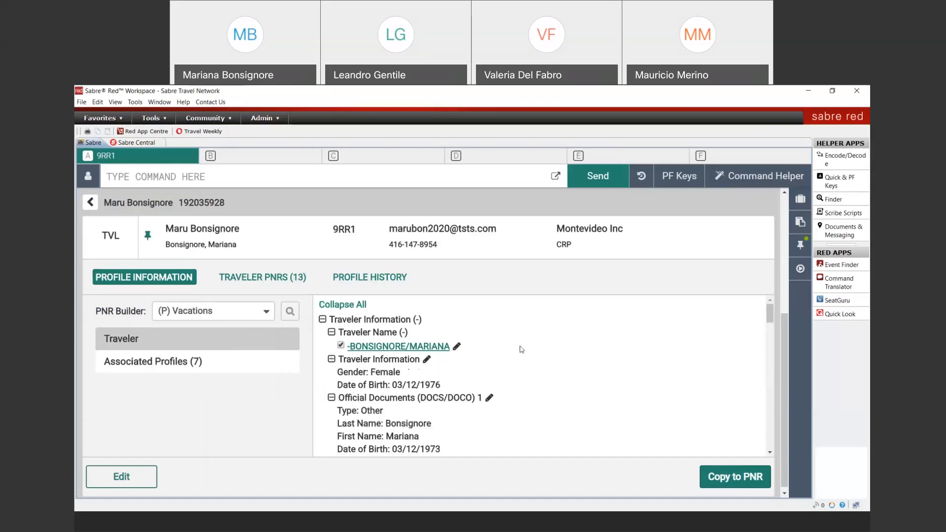
{"action": "scroll", "coordinate": [521, 349], "scroll_direction": "down", "scroll_amount": 15}
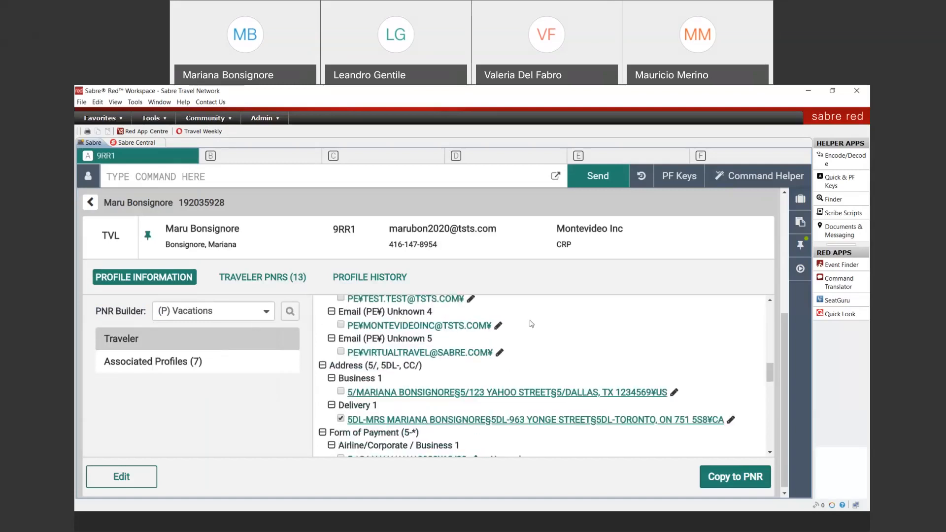
{"action": "scroll", "coordinate": [530, 325], "scroll_direction": "down", "scroll_amount": 1}
{"action": "scroll", "coordinate": [529, 326], "scroll_direction": "down", "scroll_amount": 3}
{"action": "scroll", "coordinate": [529, 325], "scroll_direction": "up", "scroll_amount": 10}
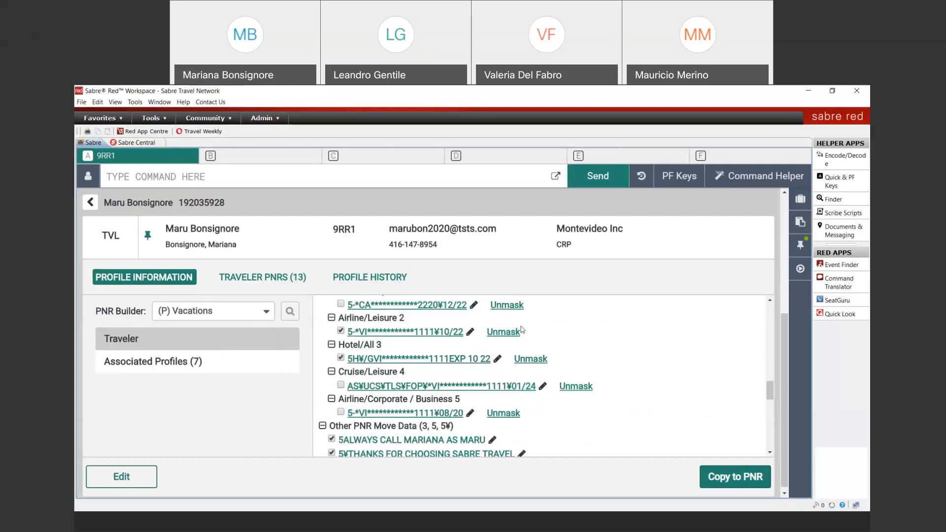
{"action": "left_click", "coordinate": [245, 315]}
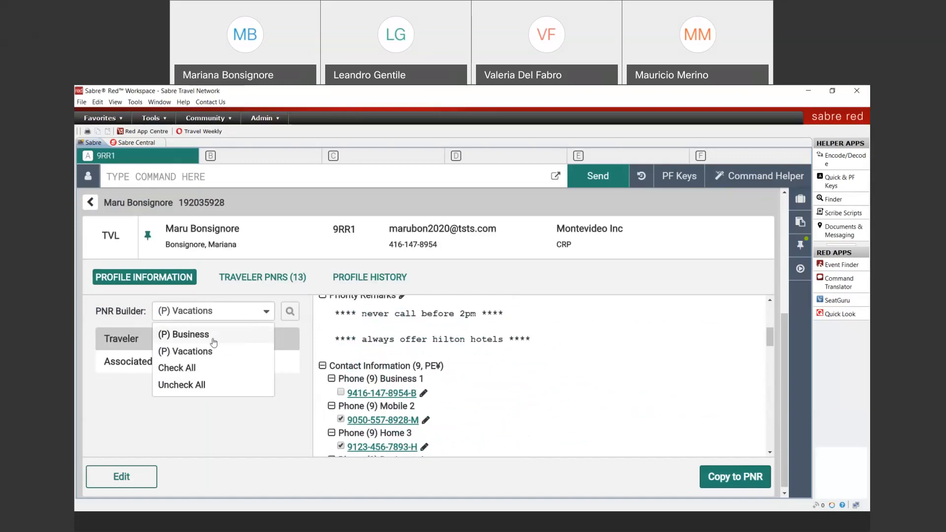
{"action": "left_click", "coordinate": [259, 421]}
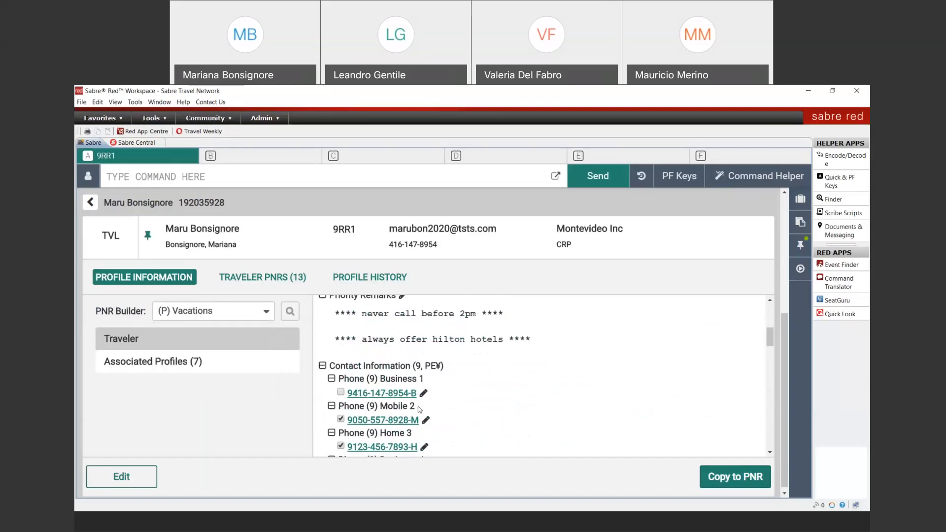
{"action": "scroll", "coordinate": [487, 393], "scroll_direction": "down", "scroll_amount": 3}
Edit the profile at Other PNR Move Data, down to empty remark lines 9 and 10
{"action": "left_click", "coordinate": [129, 476]}
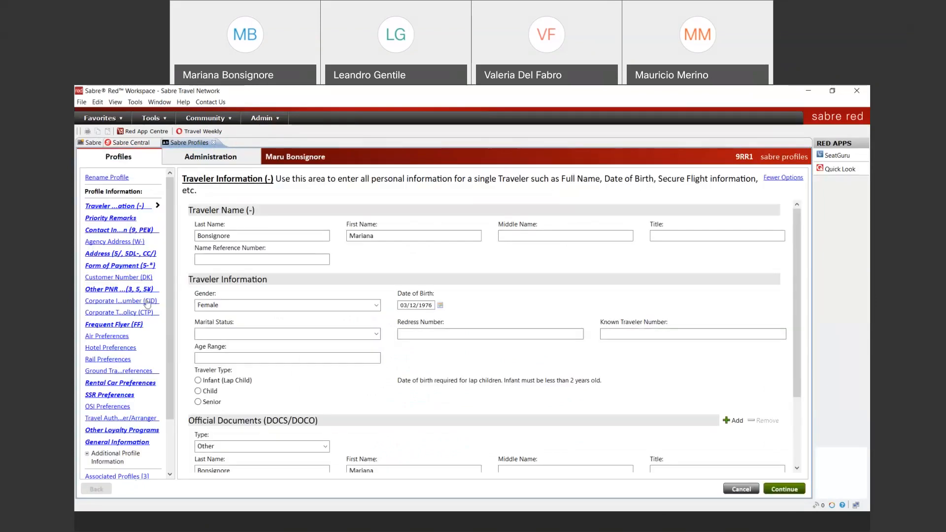
{"action": "left_click", "coordinate": [105, 290]}
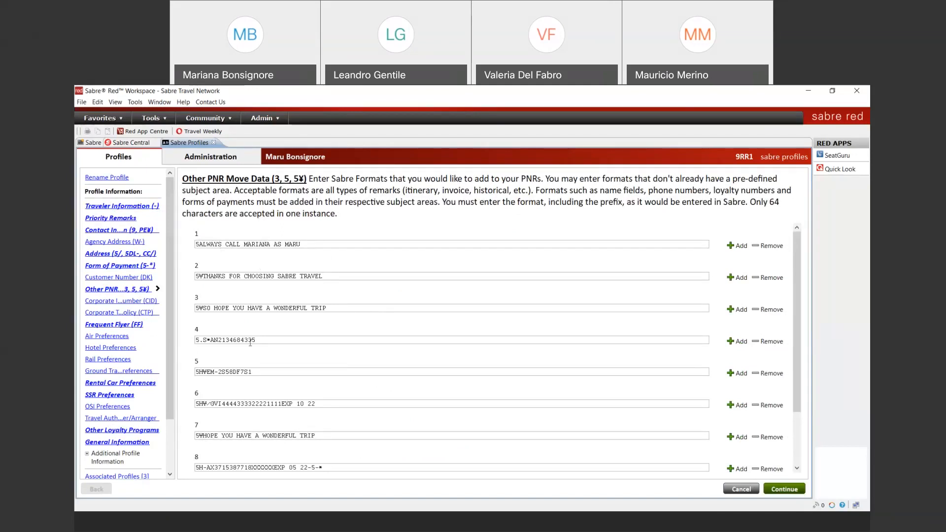
{"action": "scroll", "coordinate": [271, 361], "scroll_direction": "down", "scroll_amount": 1}
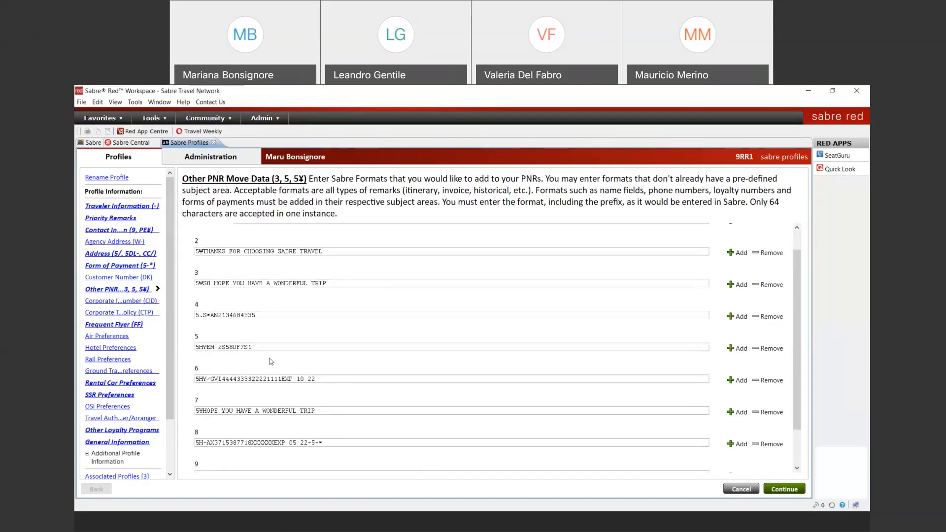
{"action": "scroll", "coordinate": [271, 361], "scroll_direction": "down", "scroll_amount": 2}
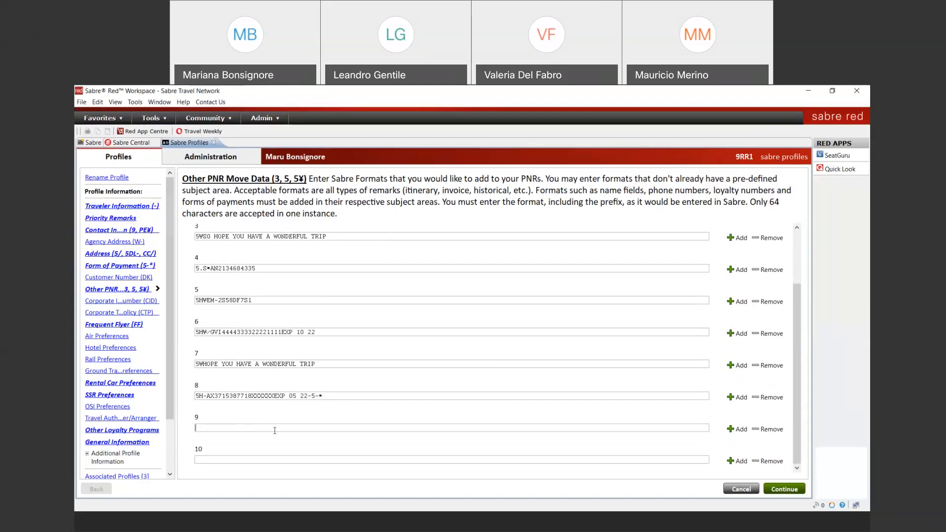
Enter the traveler's 3VGML name remark in line 9 and its 4VGML copy in line 10
{"action": "key", "text": "ctrl+a"}
{"action": "key", "text": "ctrl+c"}
{"action": "left_click", "coordinate": [219, 461]}
{"action": "key", "text": "ctrl+v"}
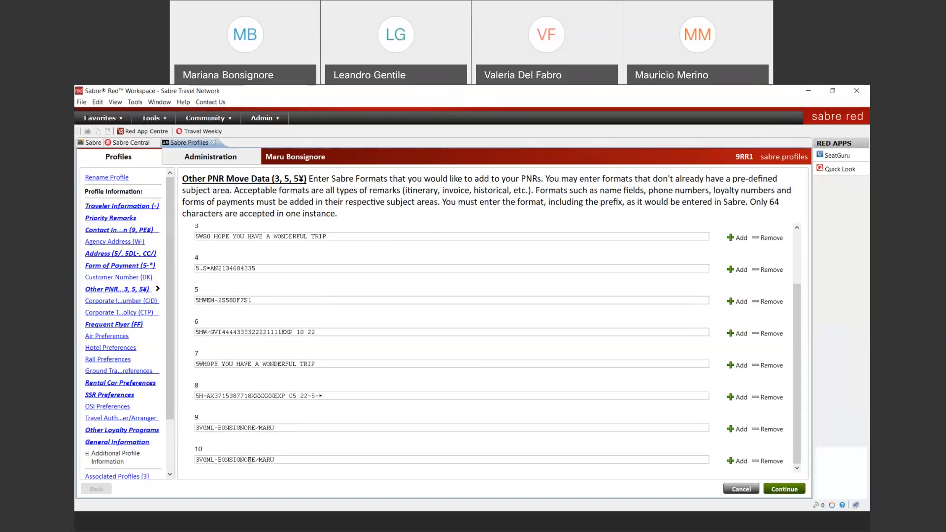
{"action": "left_click_drag", "start_coordinate": [201, 460], "coordinate": [195, 468]}
{"action": "type", "text": "4"}
Continue to the PNR builders and tick the 3VGML and 4VGML remarks under Other PNR Move Data
{"action": "left_click", "coordinate": [787, 492]}
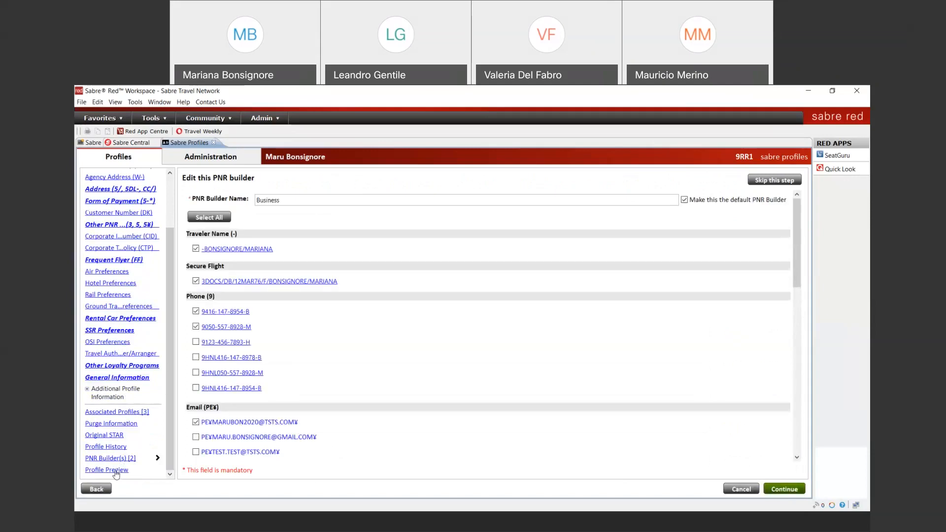
{"action": "left_click", "coordinate": [113, 458]}
{"action": "scroll", "coordinate": [302, 388], "scroll_direction": "down", "scroll_amount": 1}
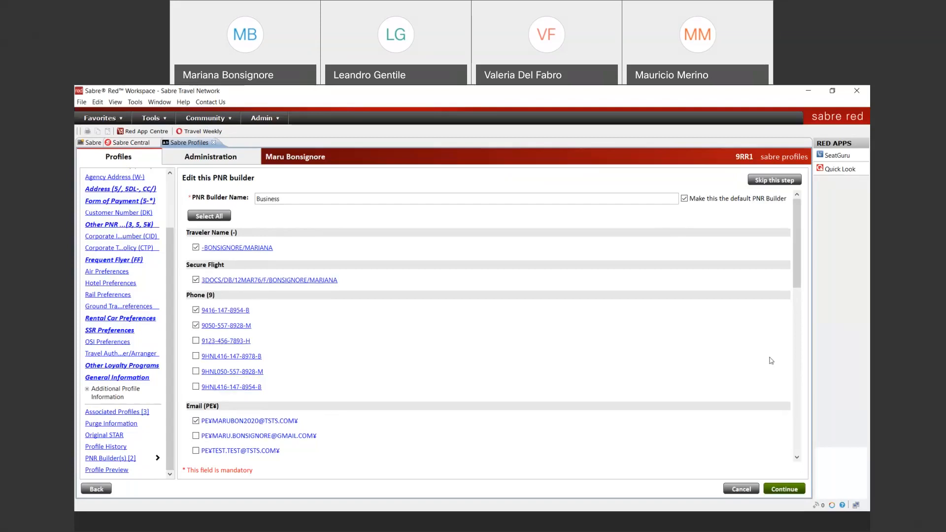
{"action": "left_click_drag", "start_coordinate": [797, 266], "coordinate": [802, 329]}
{"action": "scroll", "coordinate": [806, 336], "scroll_direction": "down", "scroll_amount": 3}
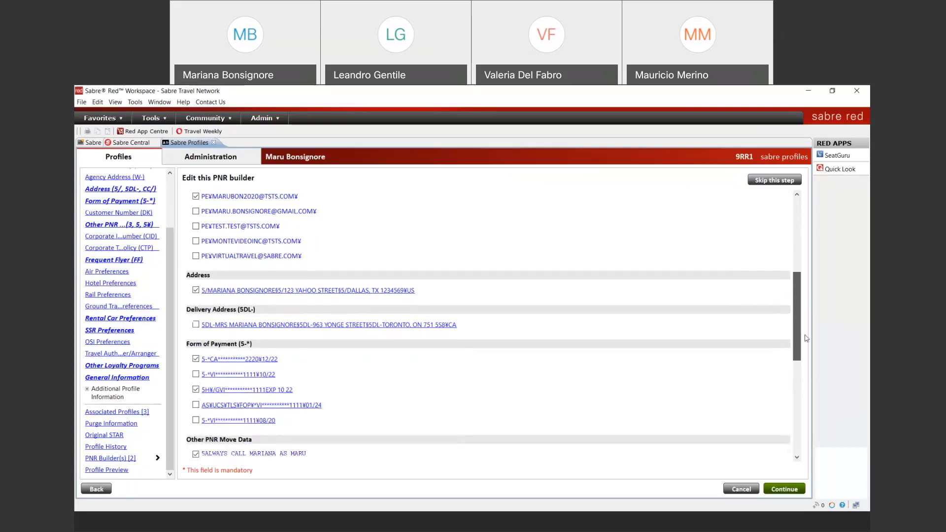
{"action": "scroll", "coordinate": [808, 366], "scroll_direction": "down", "scroll_amount": 3}
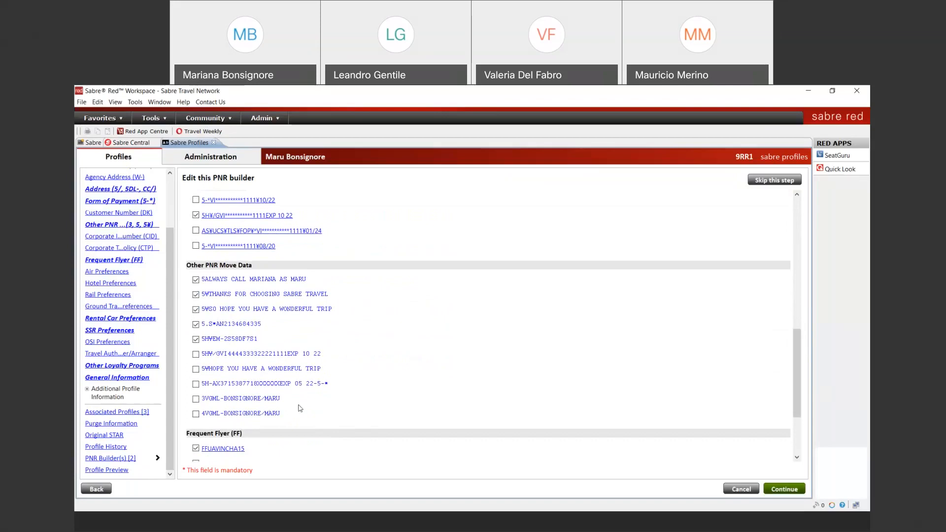
{"action": "left_click", "coordinate": [196, 399]}
{"action": "left_click", "coordinate": [196, 414]}
{"action": "left_click_drag", "start_coordinate": [799, 363], "coordinate": [797, 229]}
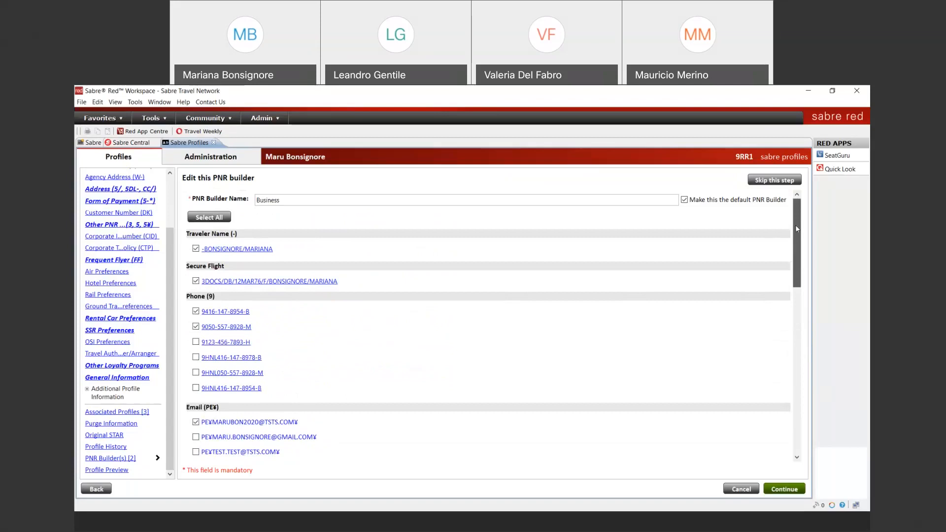
{"action": "left_click_drag", "start_coordinate": [797, 228], "coordinate": [805, 424]}
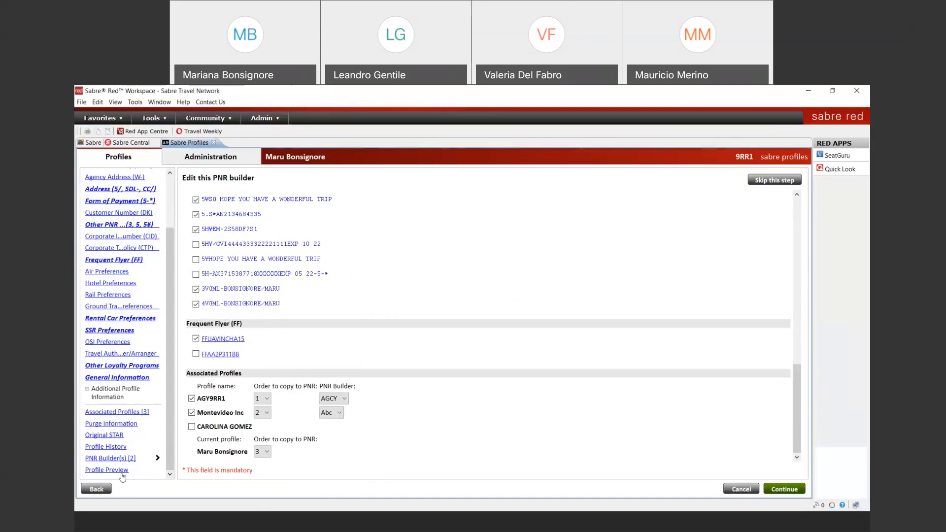
Preview, save and confirm the updated profile, then close the Sabre Profiles tab
{"action": "left_click", "coordinate": [121, 472]}
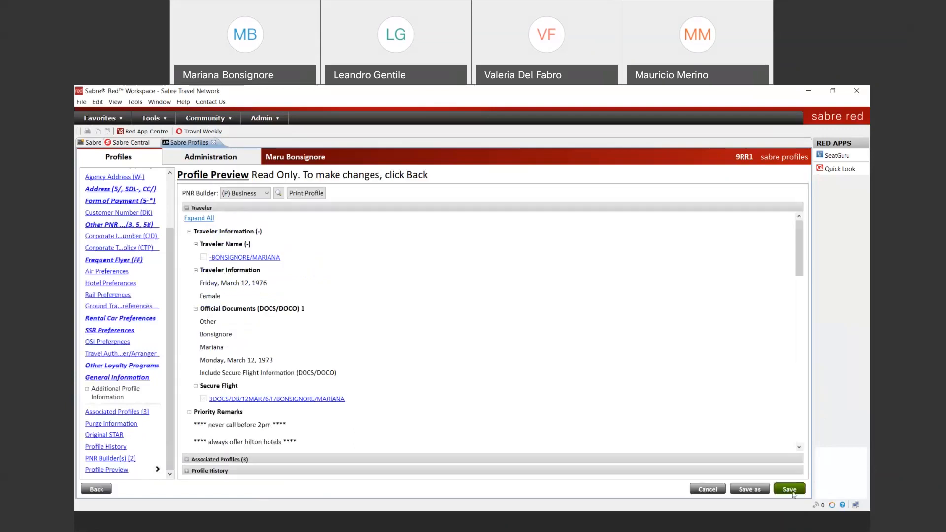
{"action": "left_click", "coordinate": [790, 490]}
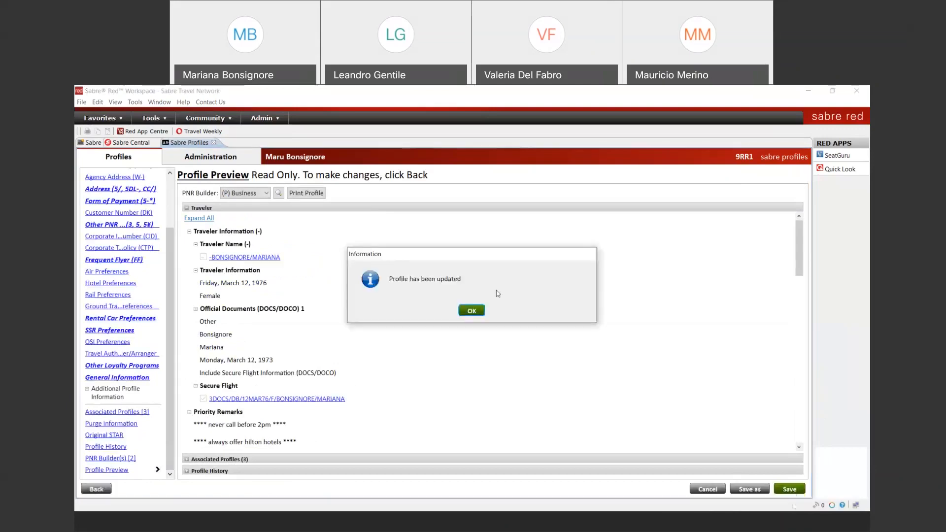
{"action": "left_click", "coordinate": [472, 311]}
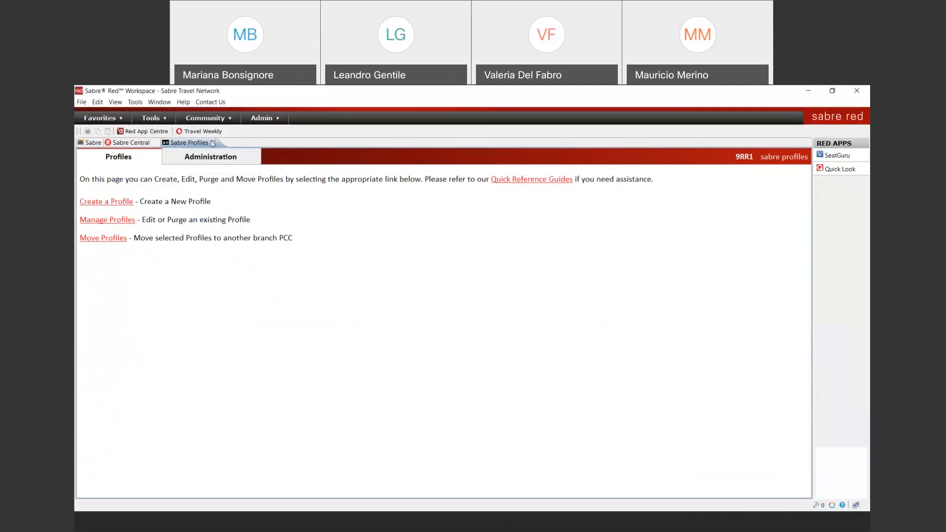
{"action": "left_click", "coordinate": [213, 142]}
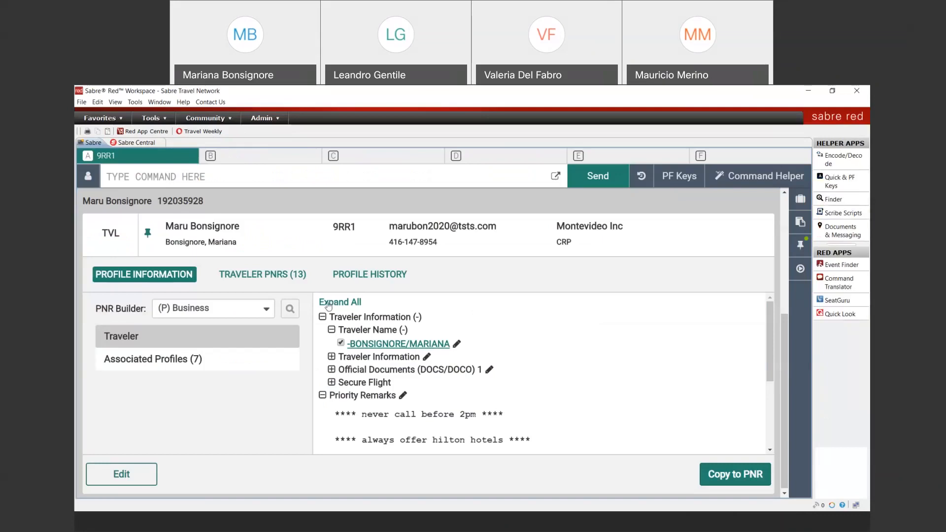
Expand all profile sections, tick remarks 3VGML and 4VGML, and show Associated Profiles (7)
{"action": "left_click", "coordinate": [329, 303]}
{"action": "scroll", "coordinate": [492, 380], "scroll_direction": "down", "scroll_amount": 10}
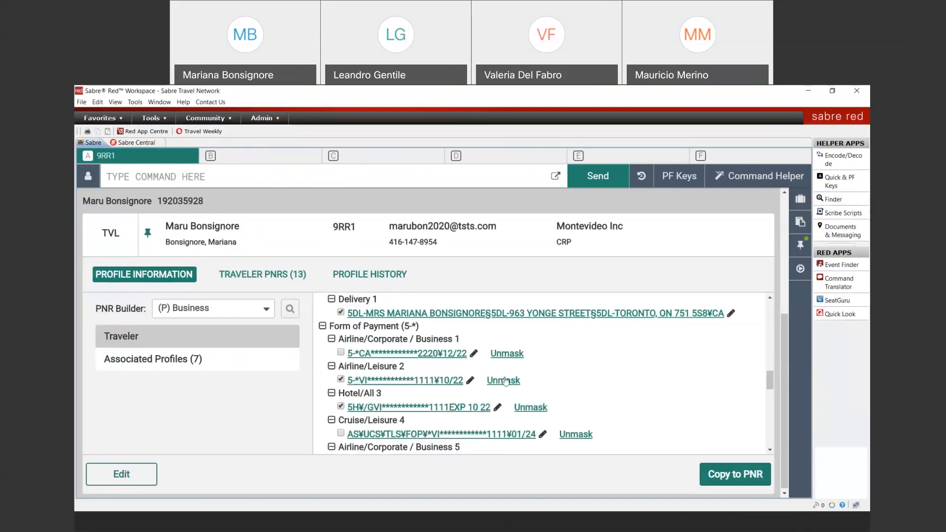
{"action": "scroll", "coordinate": [506, 381], "scroll_direction": "down", "scroll_amount": 10}
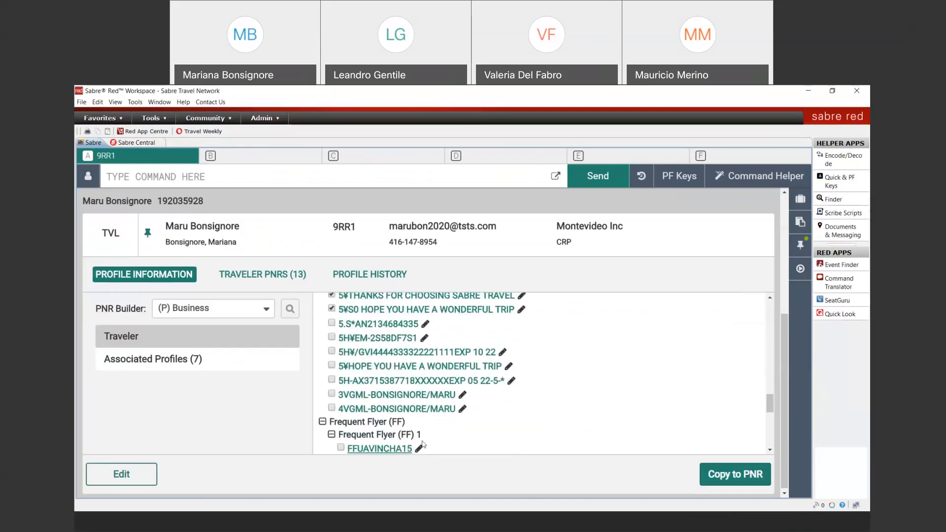
{"action": "left_click", "coordinate": [332, 394]}
{"action": "left_click", "coordinate": [331, 408]}
{"action": "left_click", "coordinate": [122, 364]}
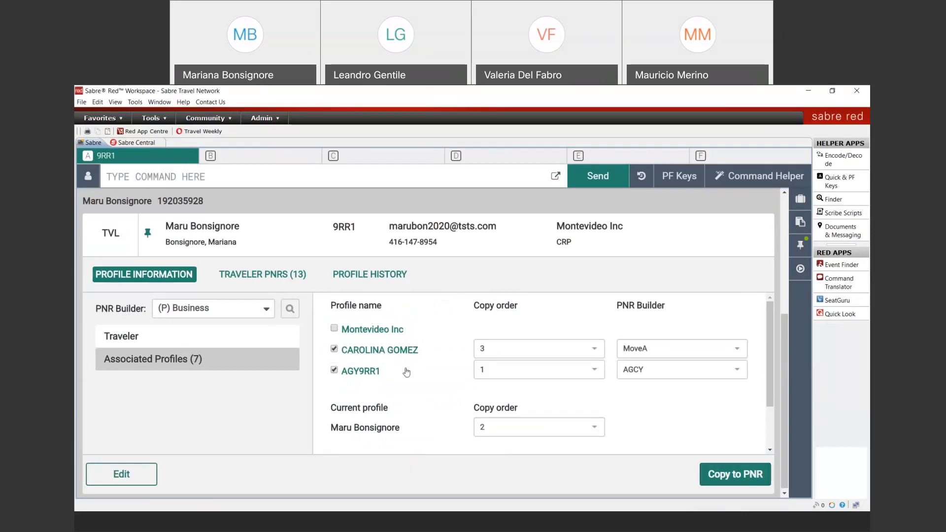
Switch the PNR Builder from (P) Business to (P) Vacations and copy the profile to a PNR
{"action": "left_click", "coordinate": [236, 309]}
{"action": "left_click", "coordinate": [224, 348]}
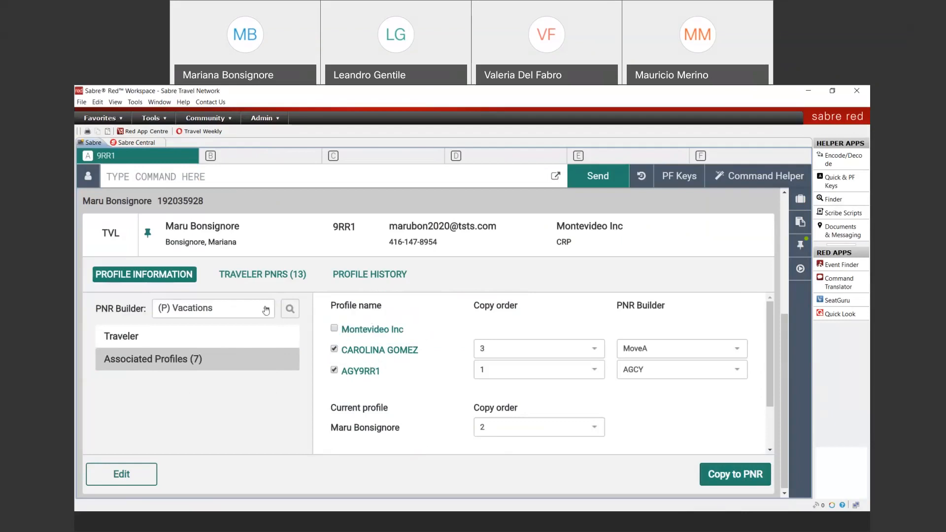
{"action": "left_click", "coordinate": [289, 309]}
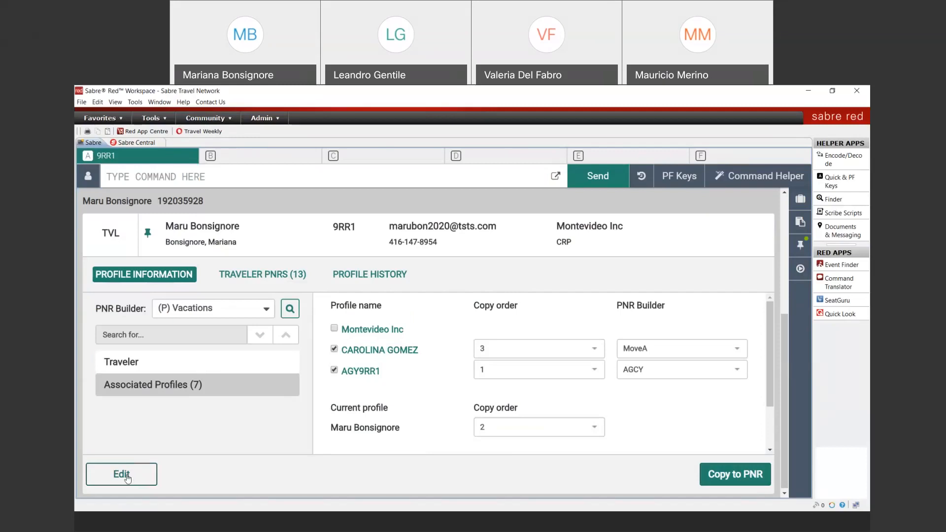
{"action": "left_click", "coordinate": [751, 479]}
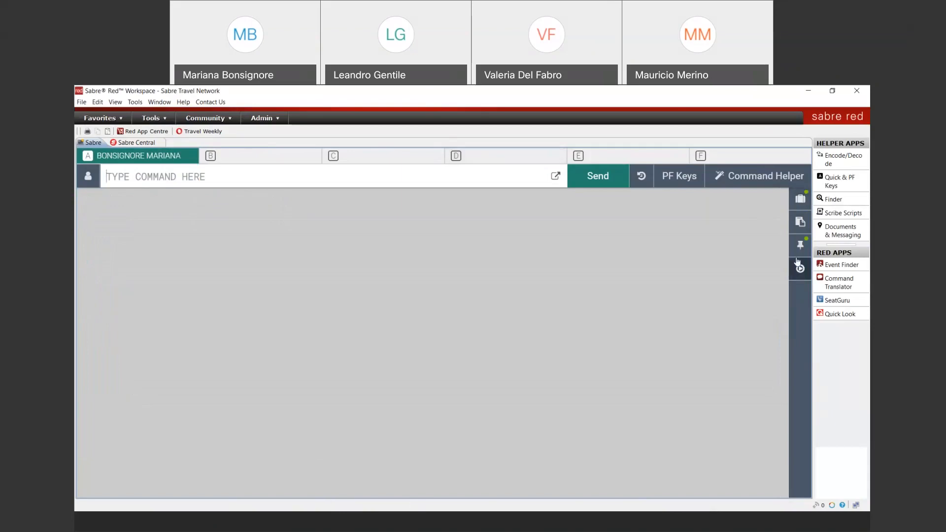
Sell one Y seat each on AA1201 Miami–Boston 10 JUN and AA2623 returning 20 JUN
{"action": "type", "text": "110JUN"}
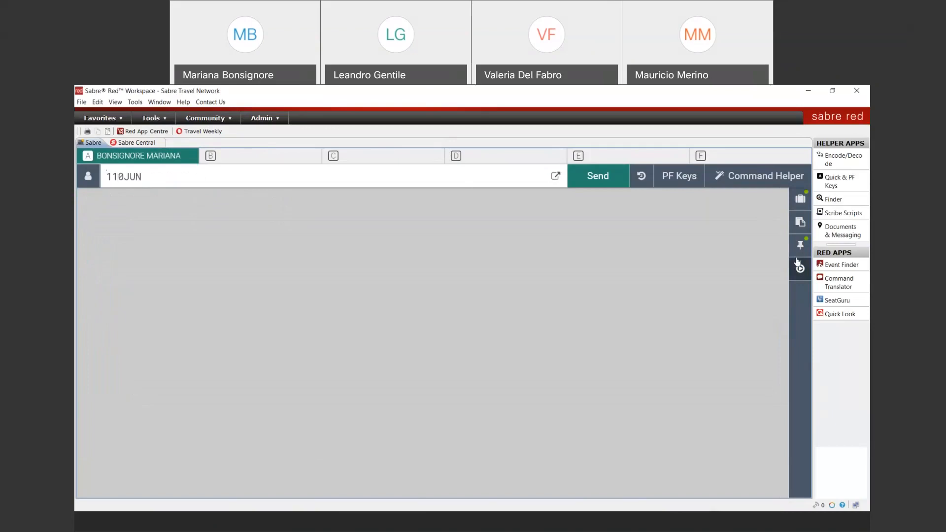
{"action": "type", "text": "MIABOS¤A"}
{"action": "key", "text": "Return"}
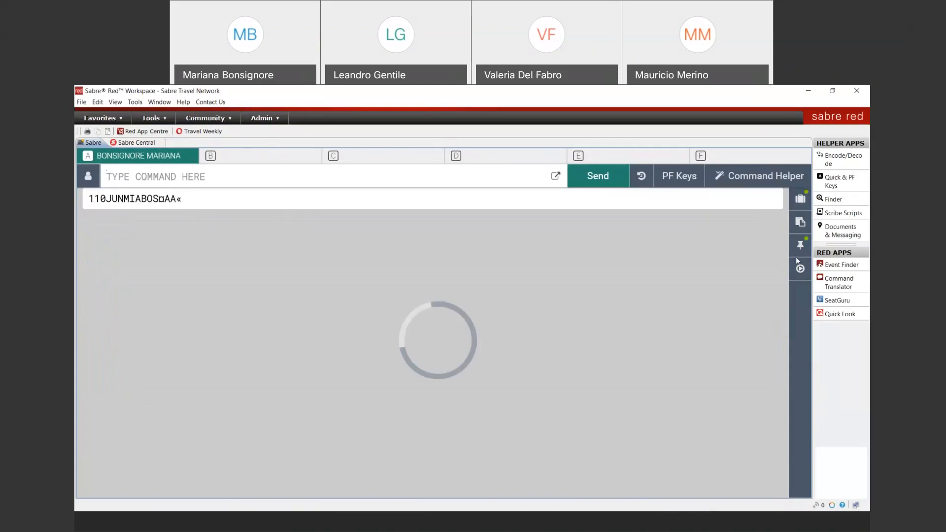
{"action": "type", "text": "01Y7"}
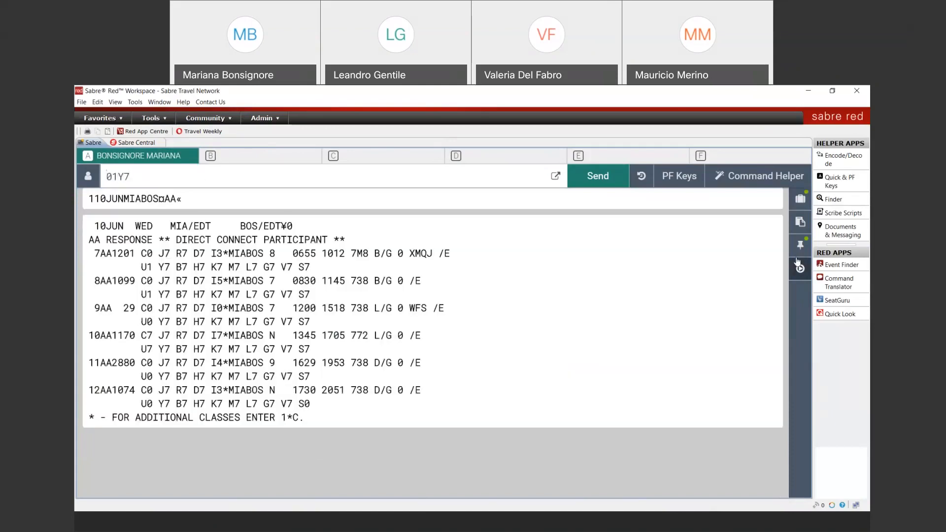
{"action": "key", "text": "Return"}
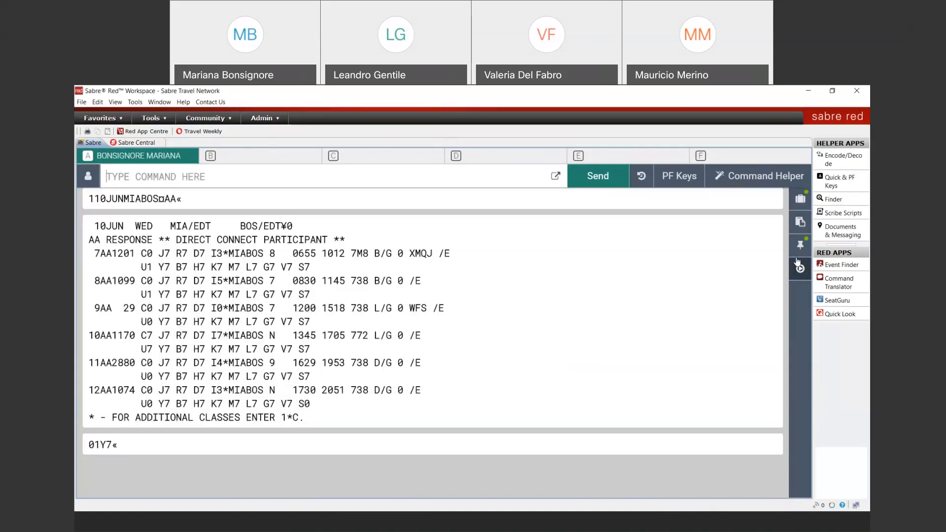
{"action": "type", "text": "1¤R"}
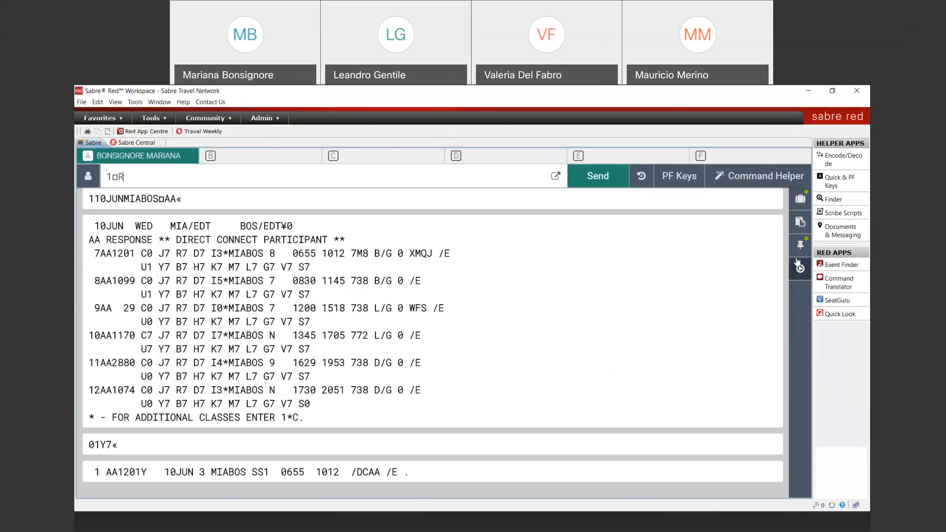
{"action": "type", "text": "20JUN"}
{"action": "key", "text": "Return"}
{"action": "type", "text": "01Y"}
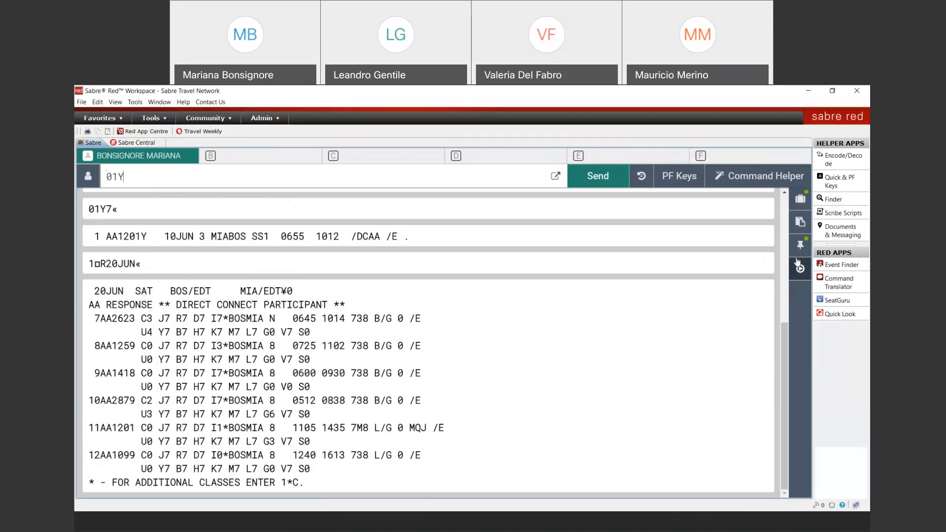
{"action": "type", "text": "7"}
{"action": "key", "text": "Return"}
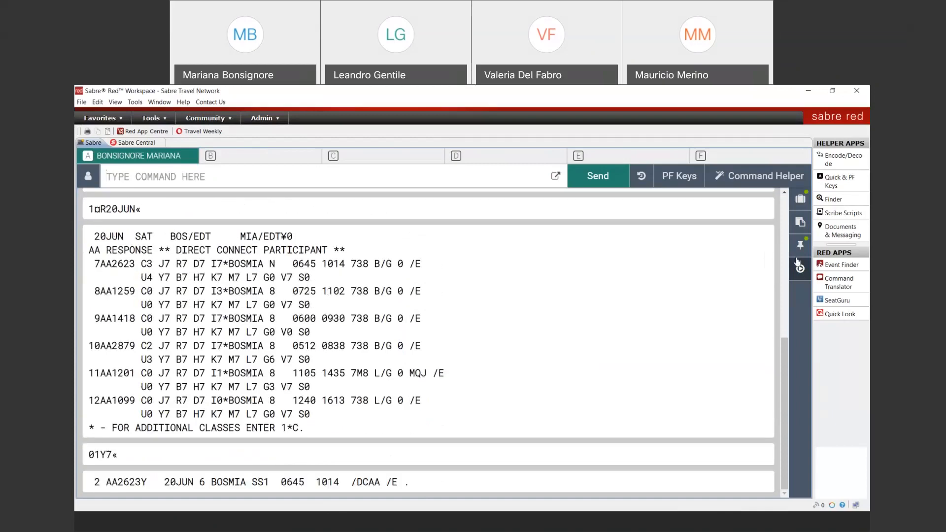
Clear the work area and display the booked itinerary with *IA
{"action": "left_click", "coordinate": [799, 263]}
{"action": "type", "text": "IA"}
{"action": "key", "text": "BackSpace"}
{"action": "key", "text": "BackSpace"}
{"action": "type", "text": "*IA"}
{"action": "key", "text": "Return"}
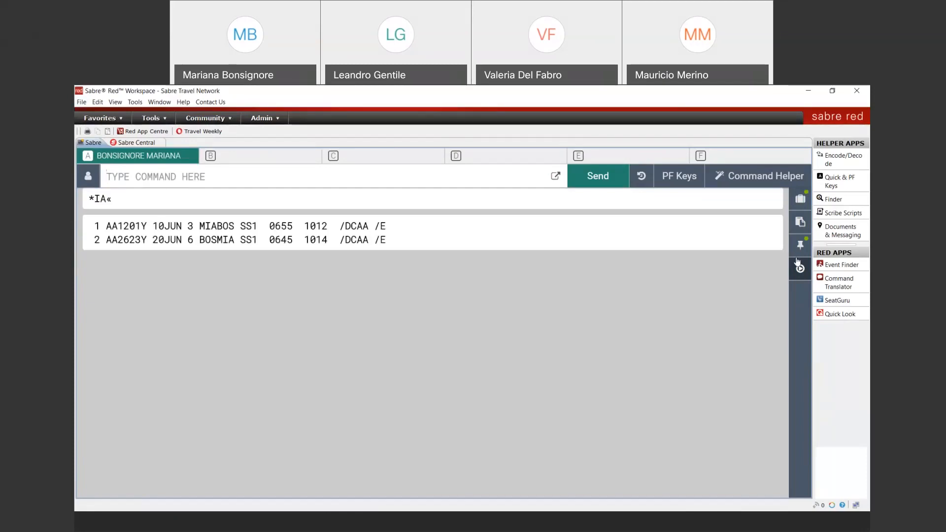
Price the itinerary with WP, totalling USD 1794.81 for one adult
{"action": "type", "text": "WP"}
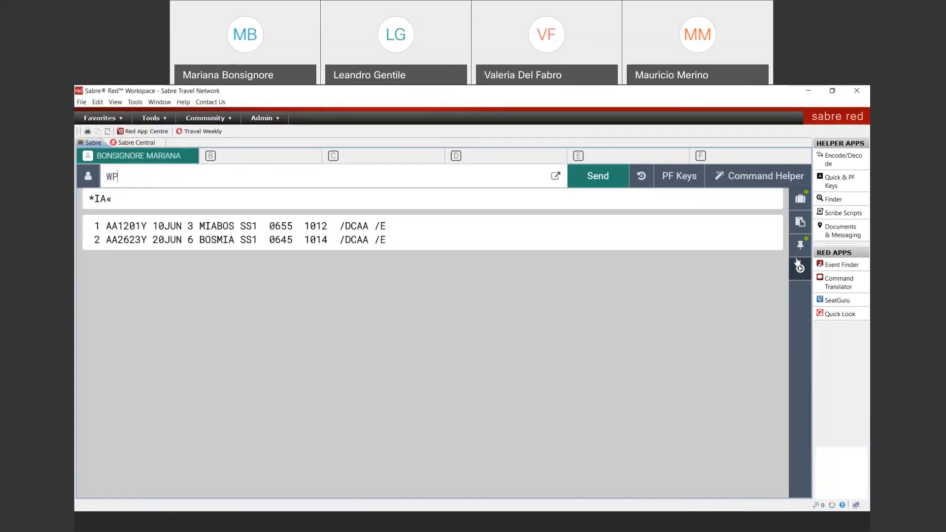
{"action": "key", "text": "Return"}
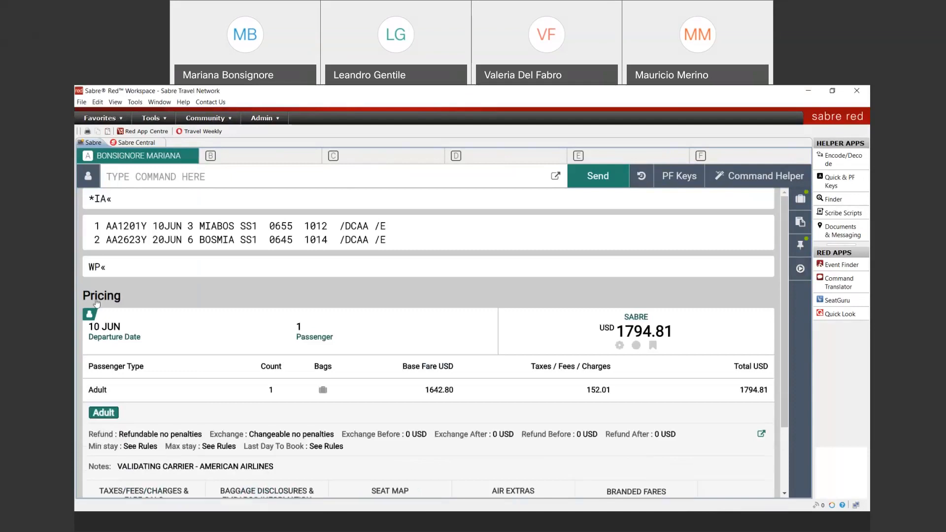
{"action": "left_click_drag", "start_coordinate": [85, 291], "coordinate": [119, 299]}
Run a WPNI lower-fare search and review alternatives from Frontier USD 127.29 to AA USD 296.80
{"action": "mouse_move", "coordinate": [92, 316]}
{"action": "left_click", "coordinate": [175, 177]}
{"action": "type", "text": "WPNI"}
{"action": "key", "text": "Return"}
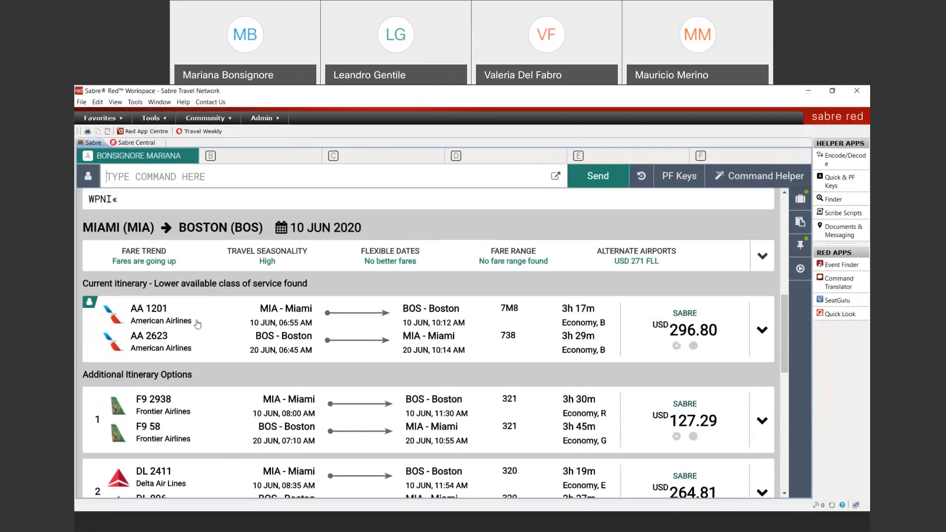
{"action": "scroll", "coordinate": [238, 376], "scroll_direction": "down", "scroll_amount": 1}
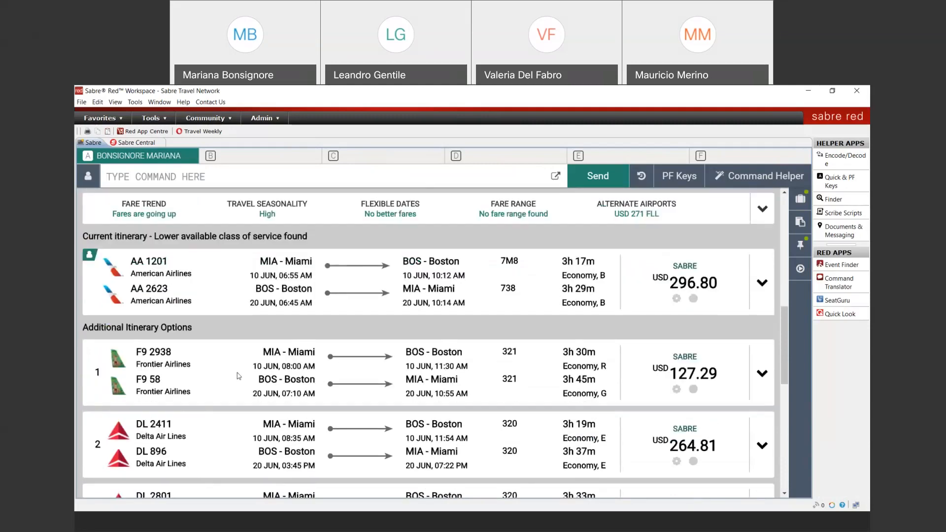
{"action": "scroll", "coordinate": [238, 376], "scroll_direction": "down", "scroll_amount": 3}
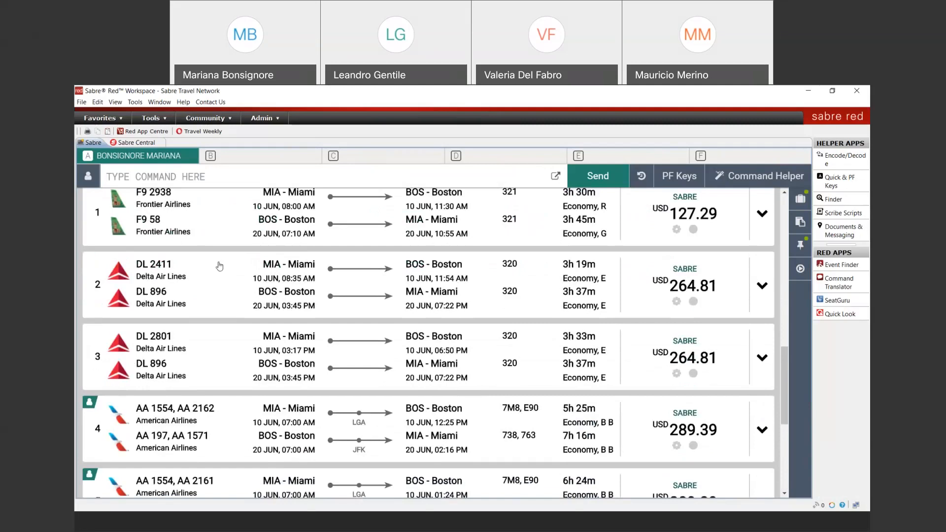
{"action": "scroll", "coordinate": [225, 344], "scroll_direction": "down", "scroll_amount": 4}
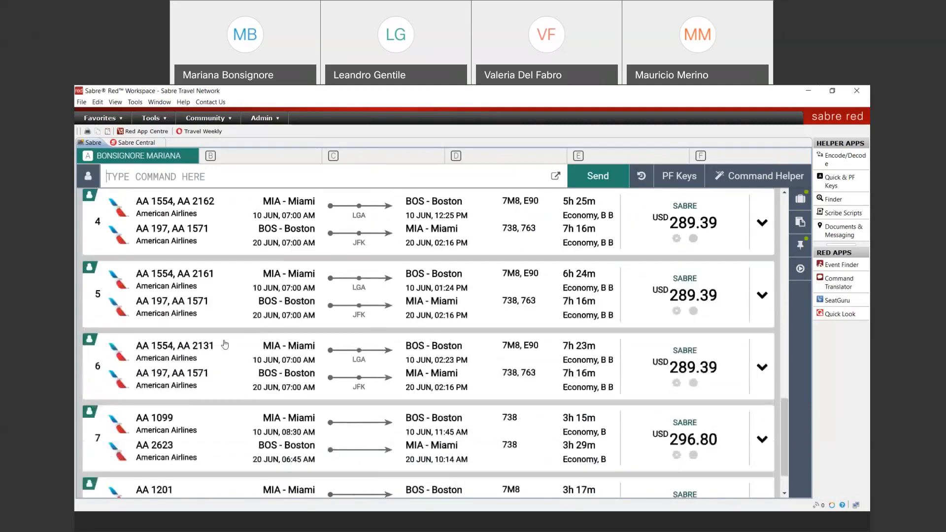
{"action": "scroll", "coordinate": [225, 345], "scroll_direction": "down", "scroll_amount": 1}
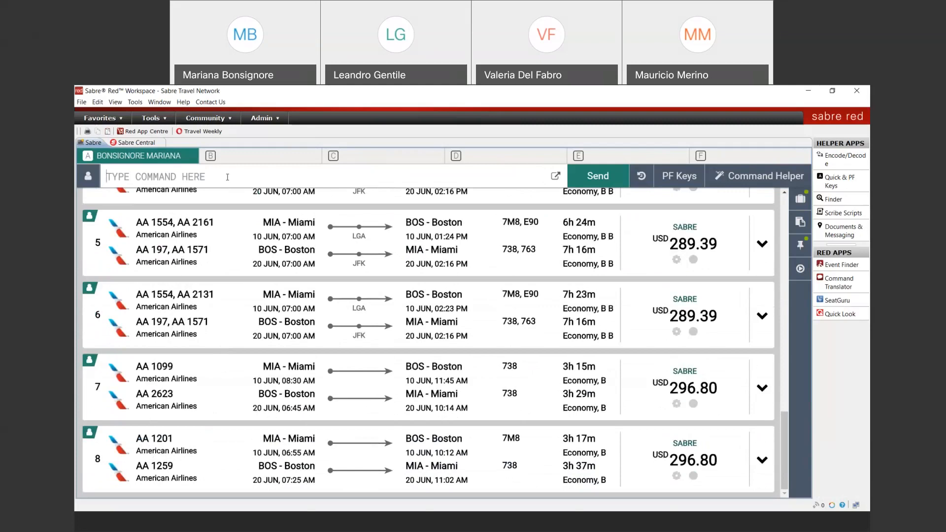
Ignore the Miami–Boston booking with the I entry to clear the work area
{"action": "type", "text": "I"}
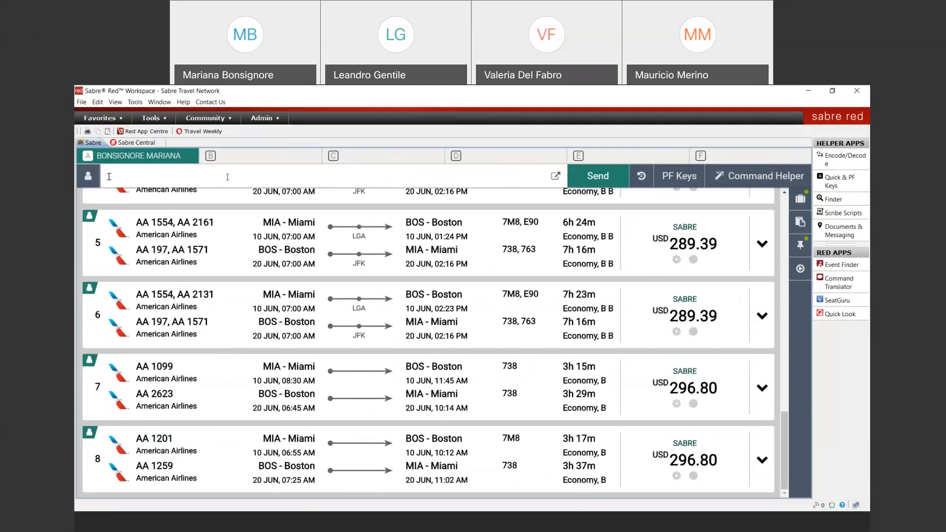
{"action": "key", "text": "Return"}
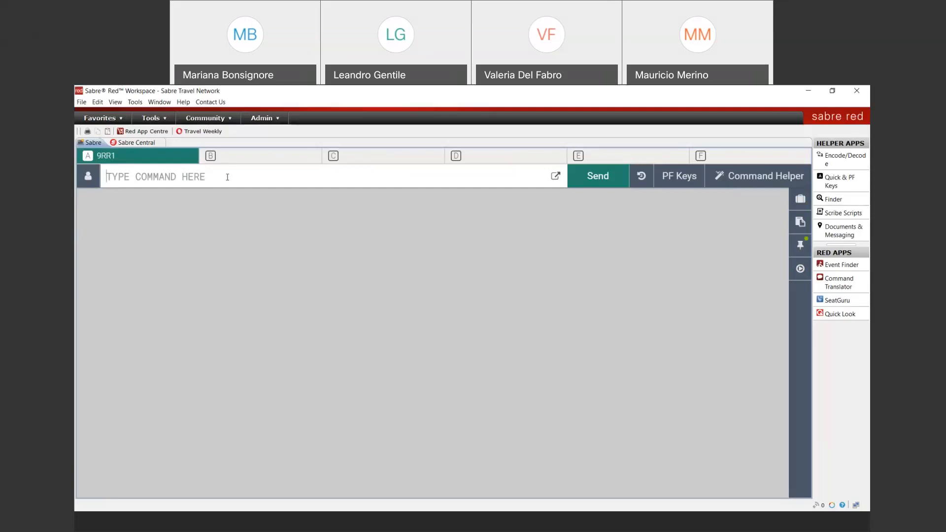
Sell one Y seat on AA251 Miami–New York JFK for 20 JUN
{"action": "type", "text": "1"}
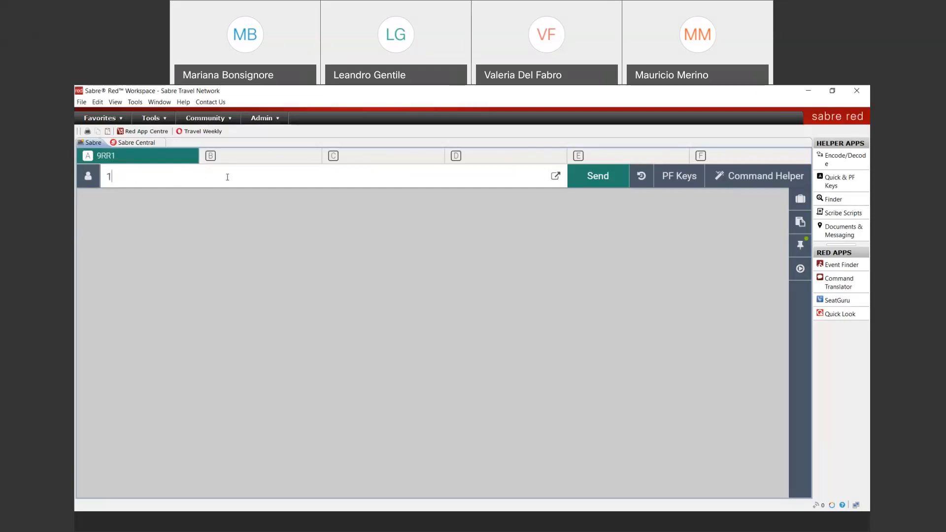
{"action": "type", "text": "20JUNMIAJJF"}
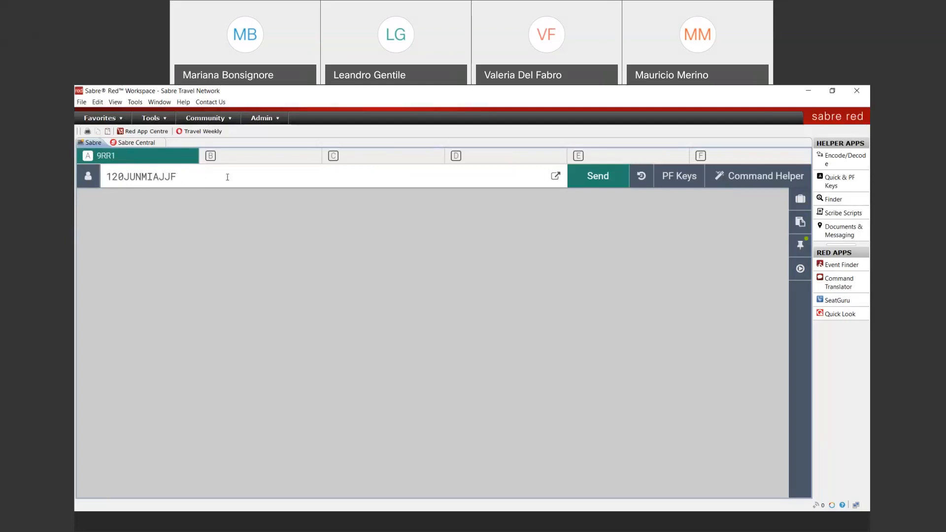
{"action": "key", "text": "BackSpace"}
{"action": "key", "text": "BackSpace"}
{"action": "type", "text": "FK¤AA"}
{"action": "key", "text": "Return"}
{"action": "type", "text": "01Y7"}
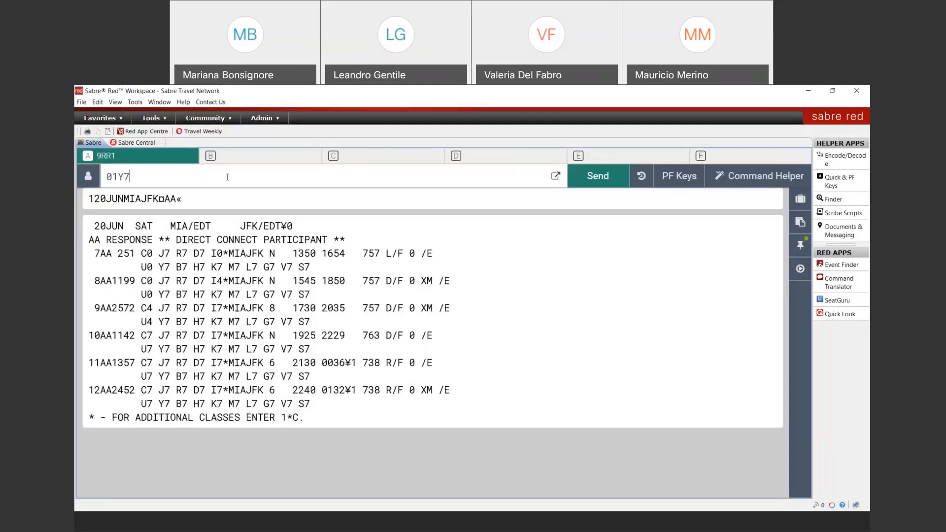
{"action": "key", "text": "Return"}
Sell one Y seat on return flight AA2572 JFK–Miami for 30 JUN, then type the traveler's name entry
{"action": "type", "text": "1¤R"}
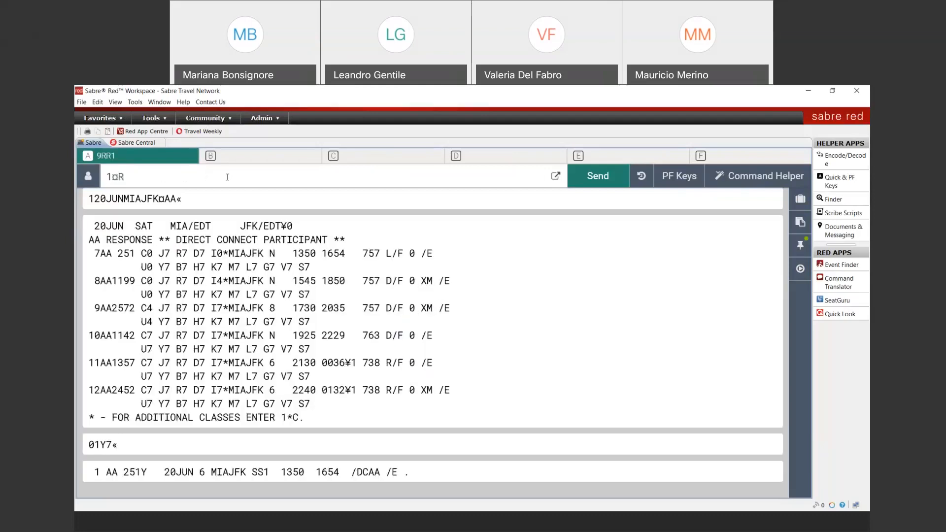
{"action": "type", "text": "30JUN"}
{"action": "key", "text": "Return"}
{"action": "type", "text": "01Y7"}
{"action": "key", "text": "Return"}
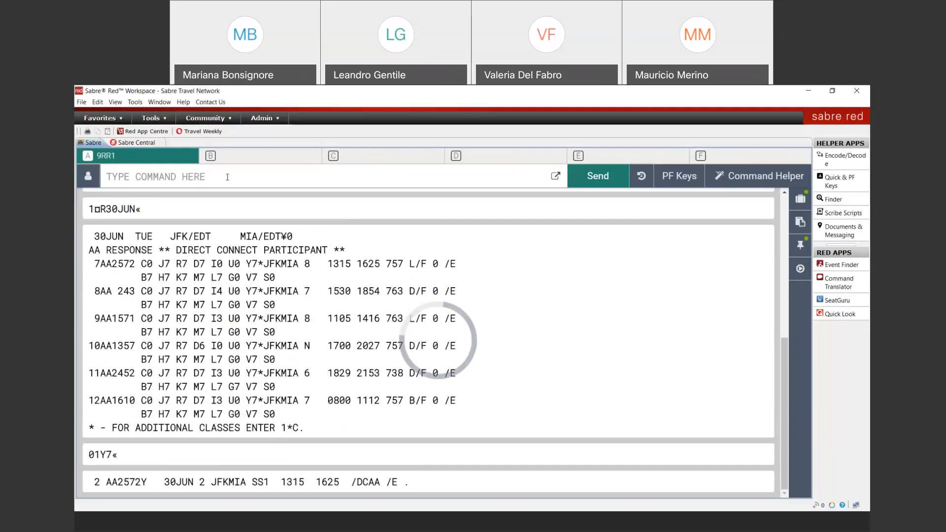
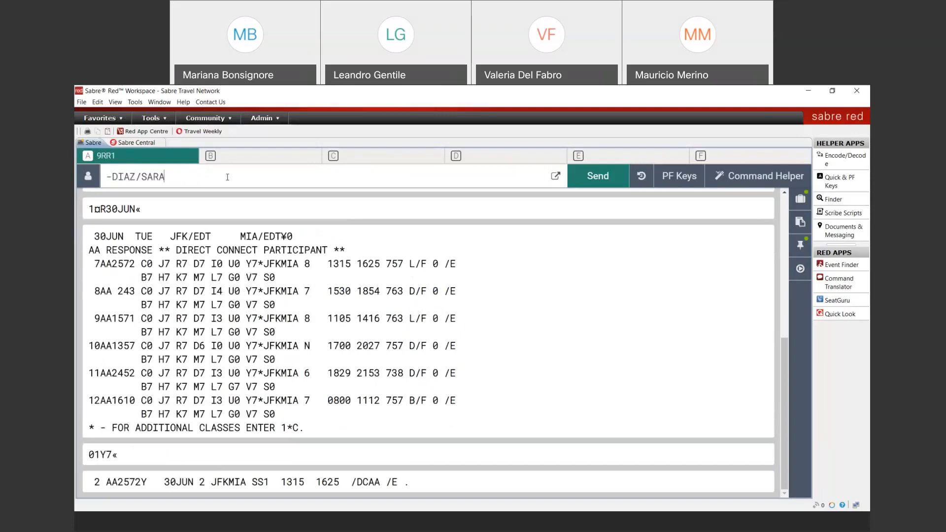
Add the traveler's name, mobile phone, e-mail and the 5-hour check-in reminder remark
{"action": "key", "text": "Return"}
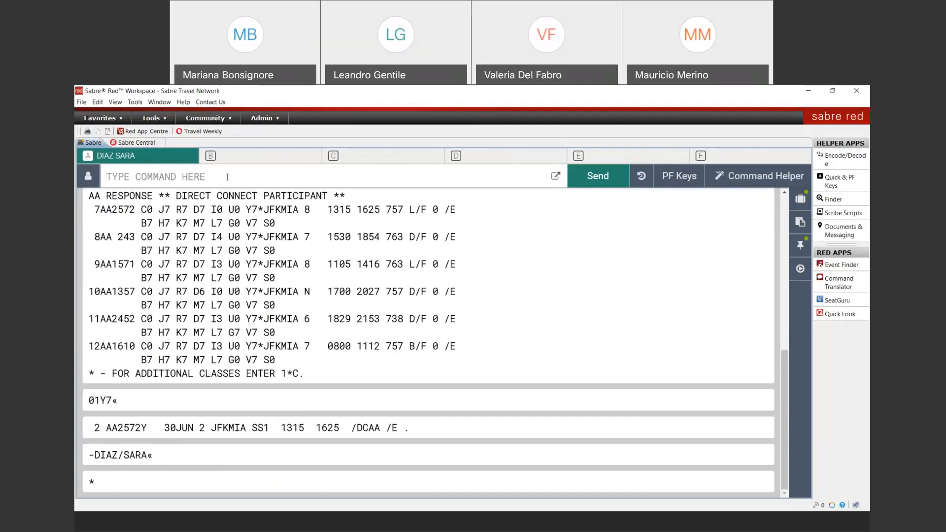
{"action": "type", "text": "9987-654-3210-M"}
{"action": "key", "text": "Return"}
{"action": "type", "text": "PE¥"}
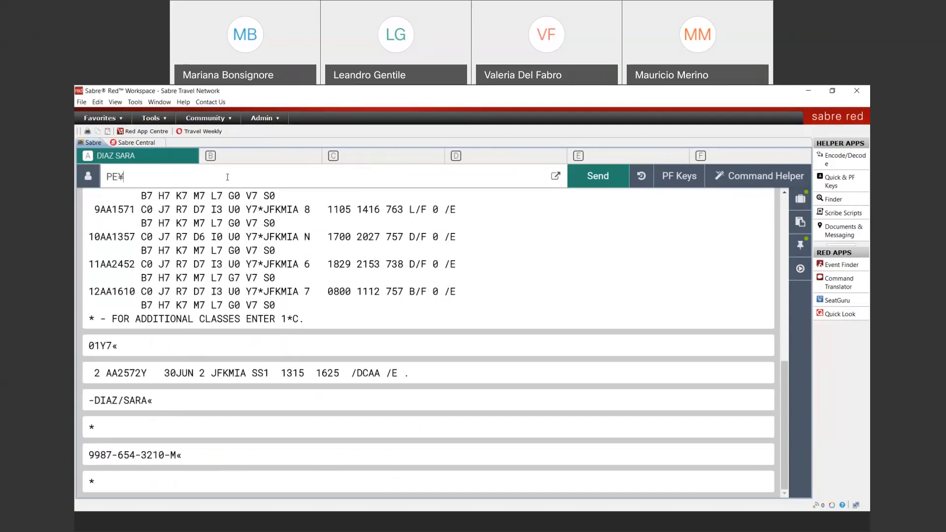
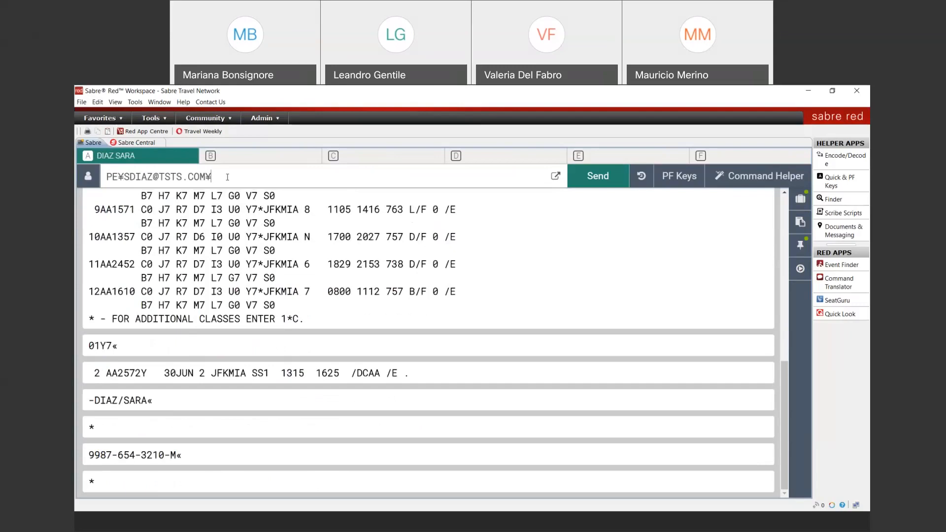
{"action": "key", "text": "Return"}
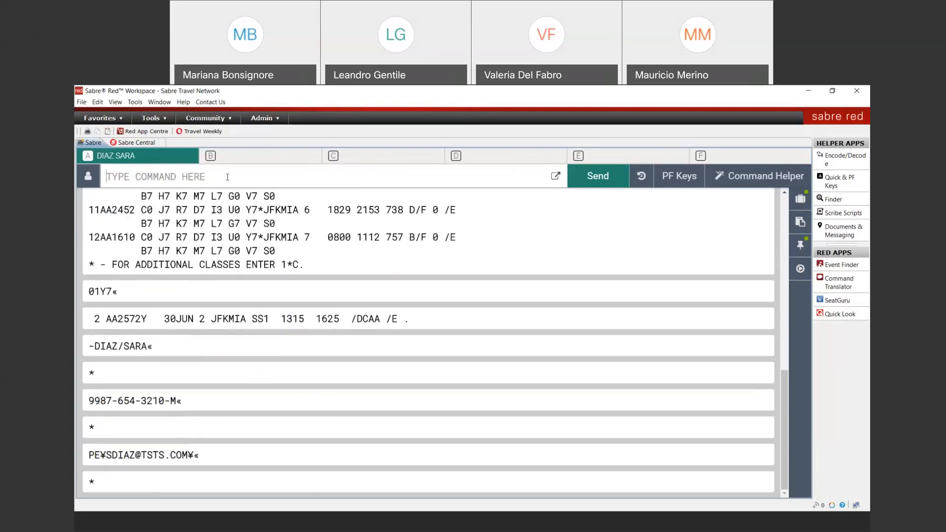
{"action": "type", "text": "5¥PLS CHECK IN AT LEAST 5 HRS BEFORE DEPARTURE"}
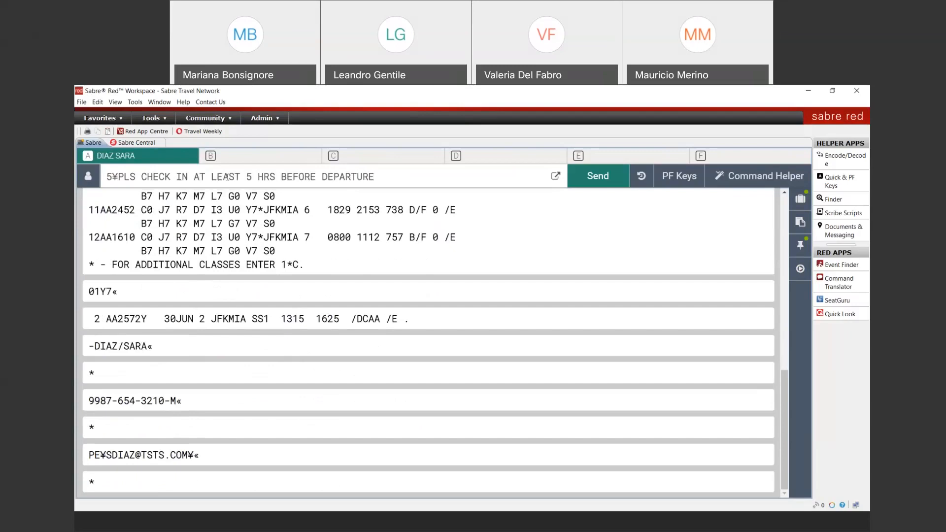
{"action": "key", "text": "Return"}
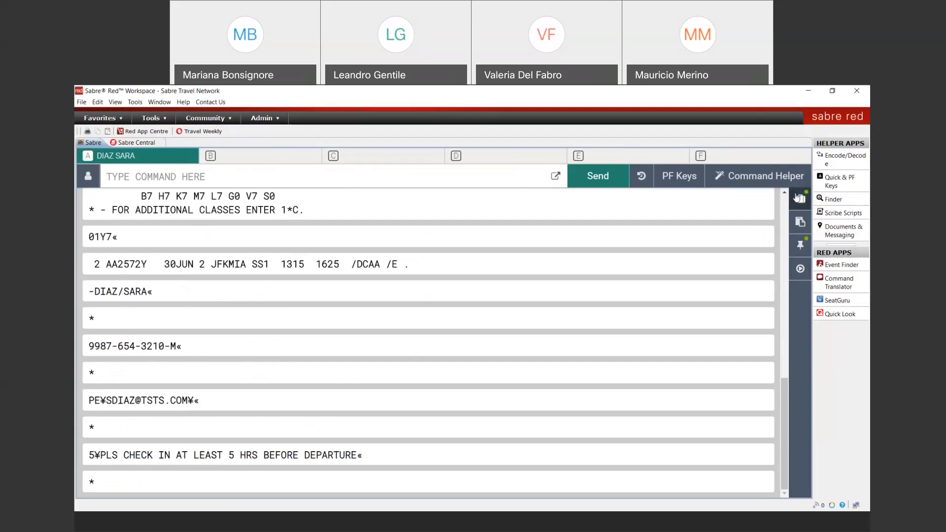
Open the Trip Summary and the PNR overview showing both confirmed AA flights
{"action": "left_click", "coordinate": [798, 200]}
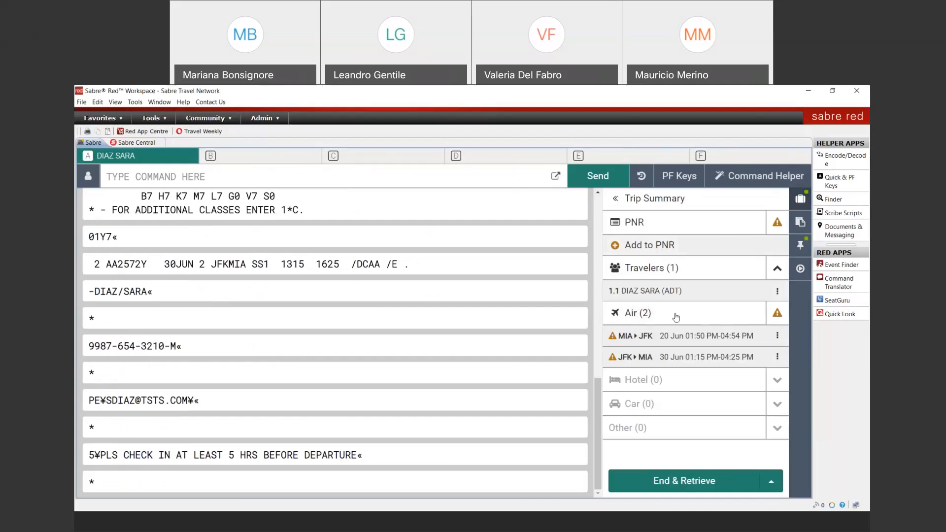
{"action": "left_click", "coordinate": [638, 225]}
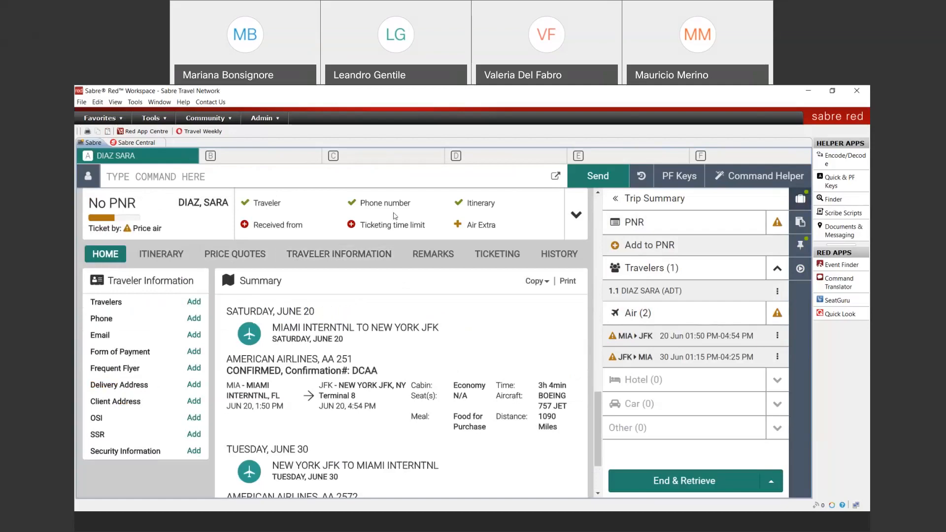
On the Traveler Information tab, choose Create Profile from the booked traveler's action menu
{"action": "left_click", "coordinate": [349, 255]}
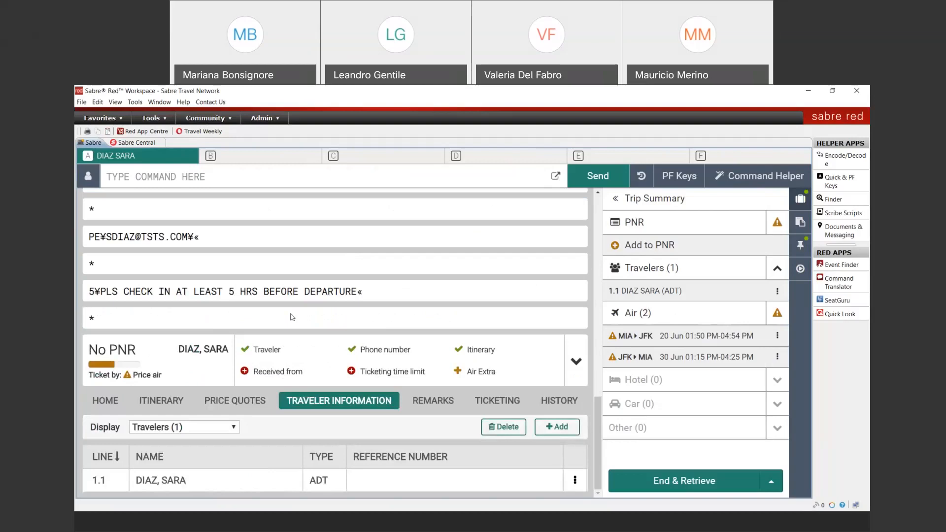
{"action": "left_click", "coordinate": [234, 428]}
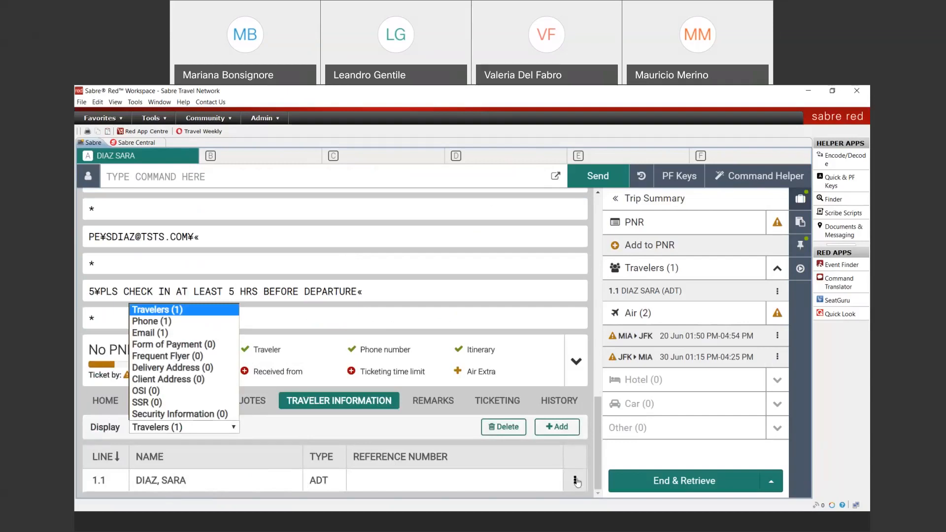
{"action": "left_click", "coordinate": [575, 482]}
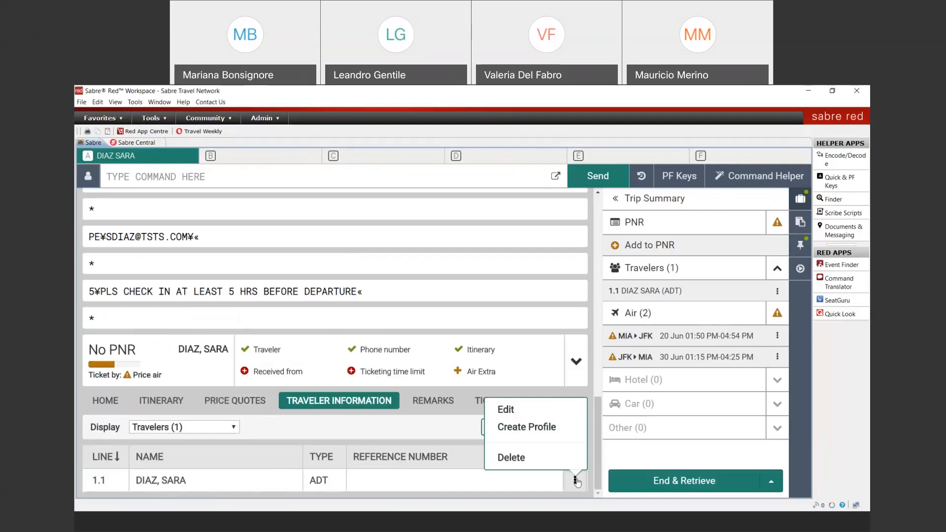
{"action": "left_click", "coordinate": [549, 430]}
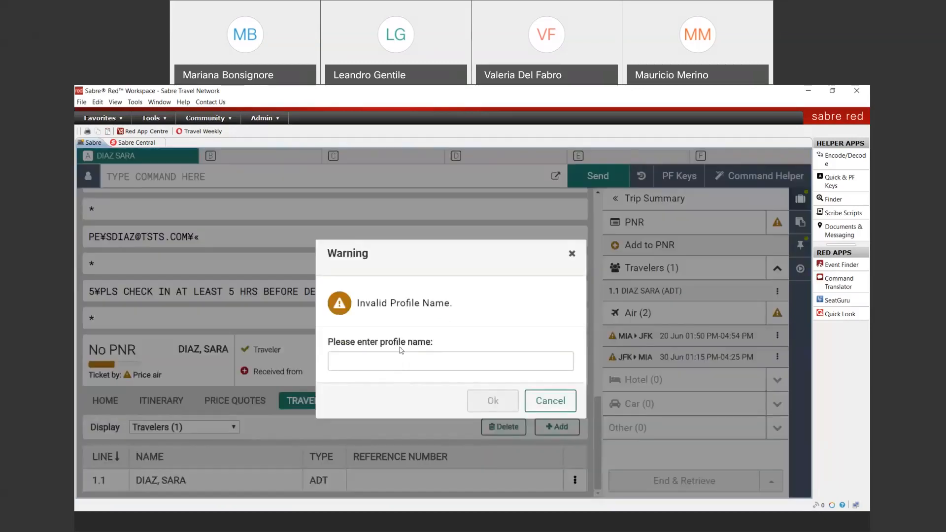
Enter the traveler's full name as the profile name and create the profile
{"action": "left_click", "coordinate": [445, 370]}
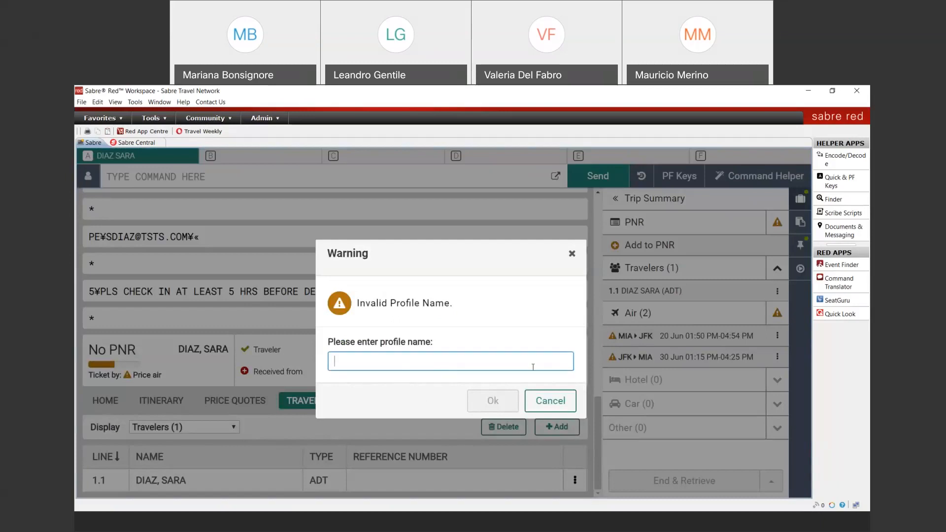
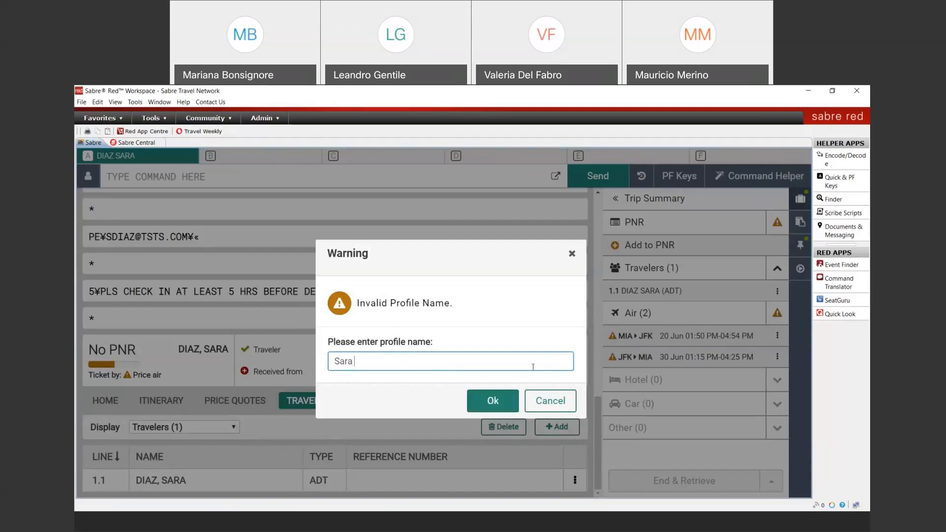
{"action": "left_click", "coordinate": [492, 401]}
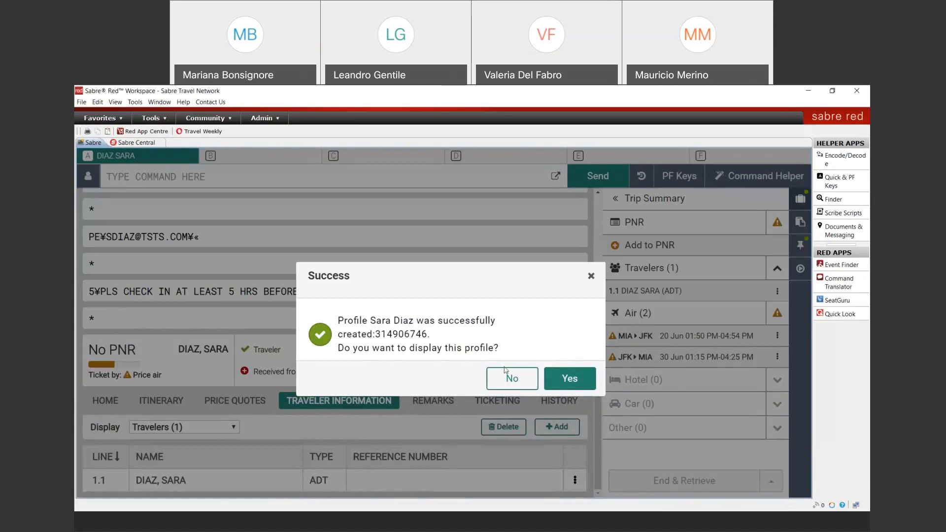
Display the new traveler profile, then bring up PowerPoint at slide 4 on Sabre Central training
{"action": "left_click", "coordinate": [572, 383]}
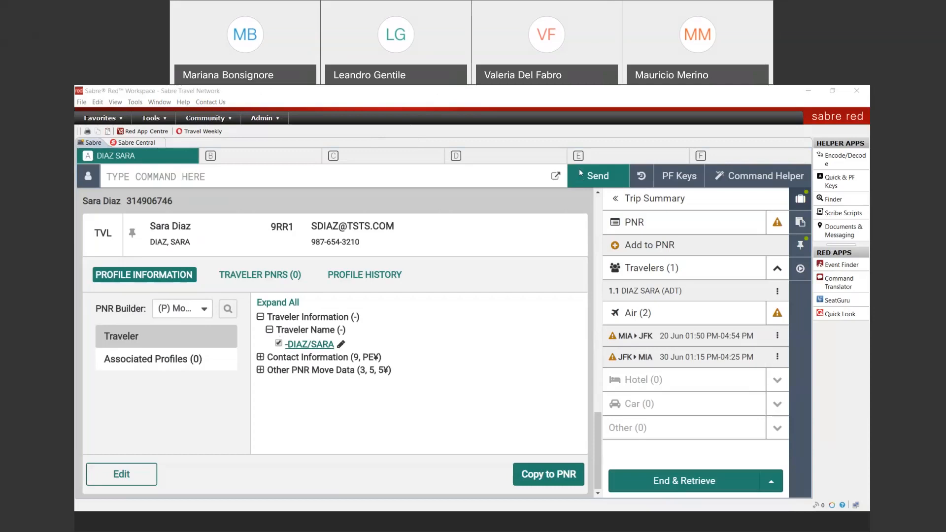
{"action": "key", "text": "alt+Tab"}
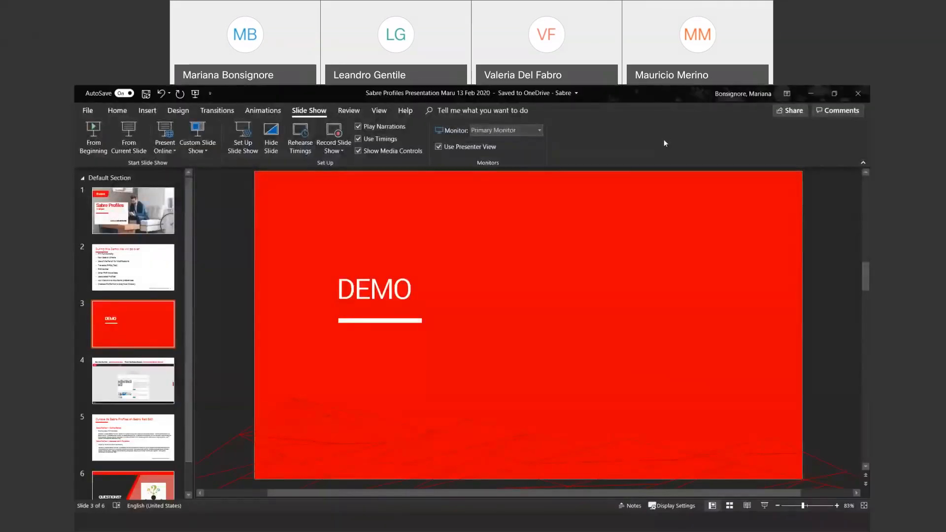
{"action": "left_click", "coordinate": [133, 393]}
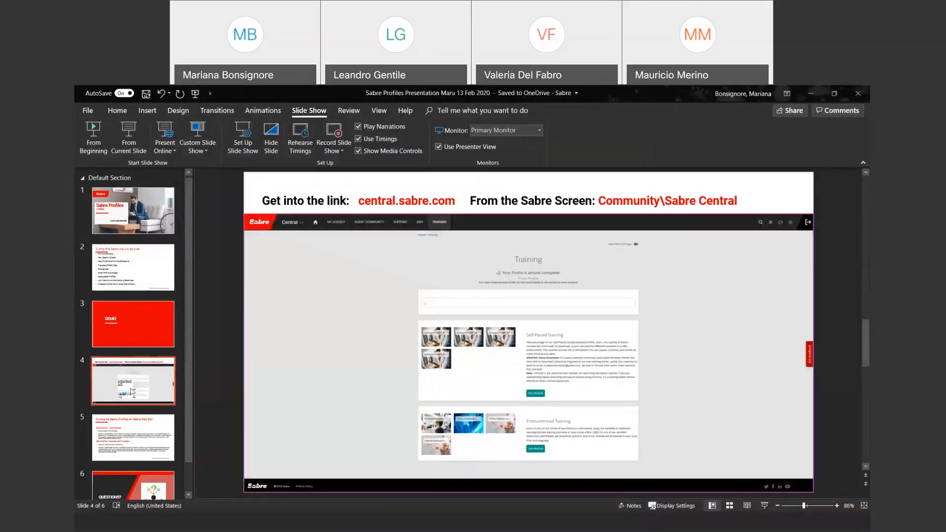
Start the slideshow and advance to slide 5, 'Cursos de Sabre Profiles en Sabre Red 360'
{"action": "left_click", "coordinate": [128, 143]}
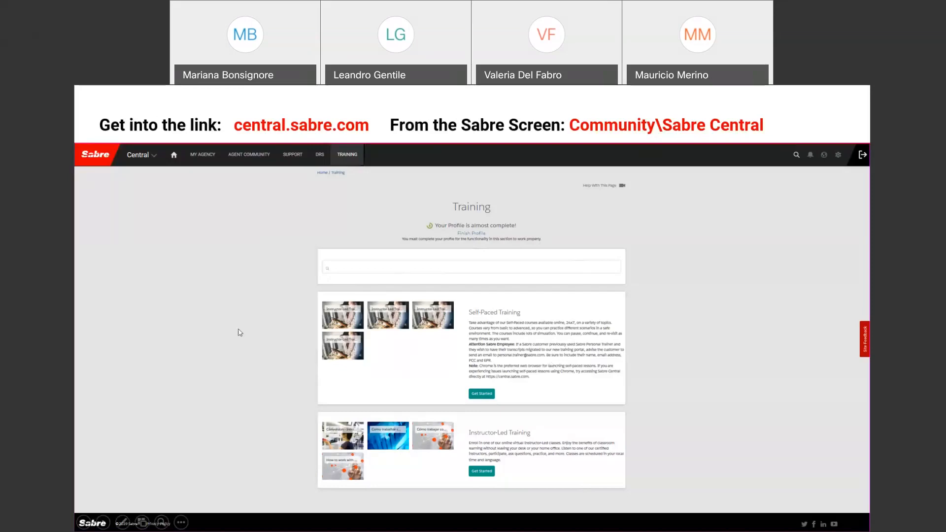
{"action": "left_click", "coordinate": [104, 522]}
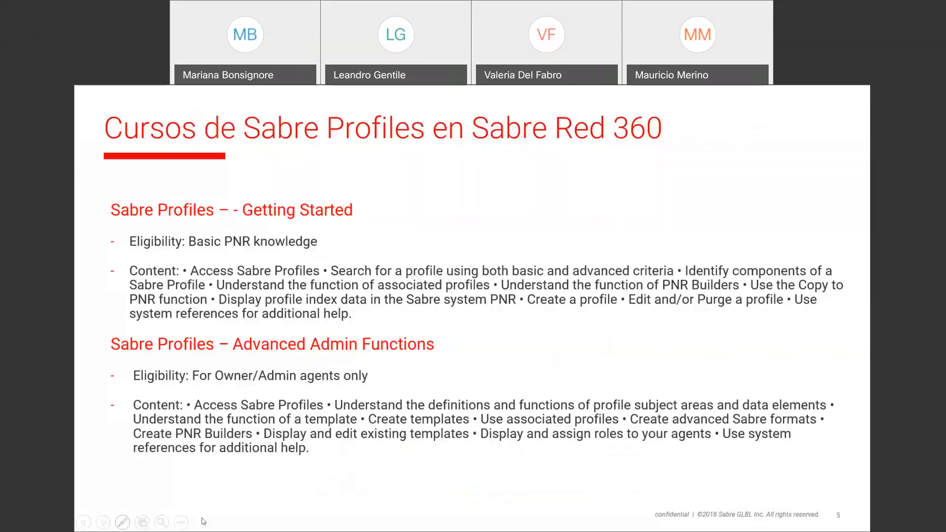
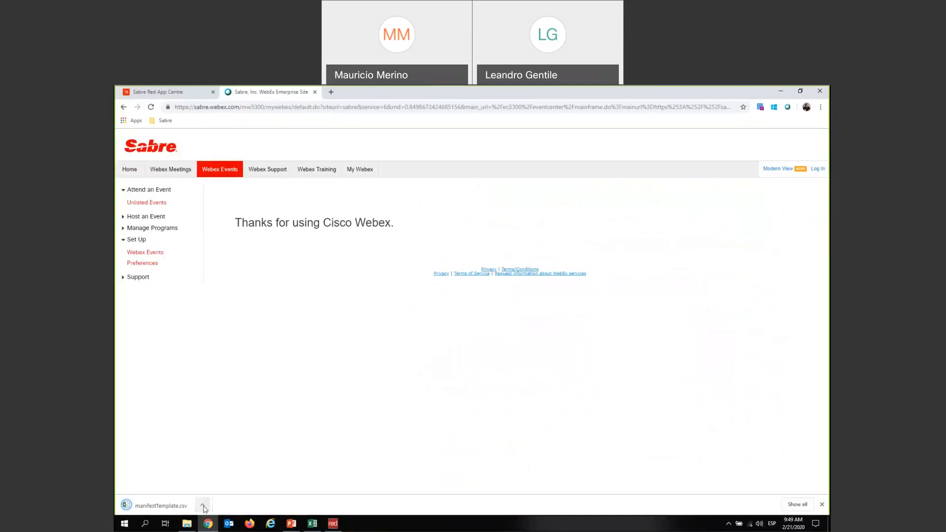
Open manifestTemplate.csv in Excel and widen columns A, J and K so dates, DOBs and emails show fully
{"action": "left_click", "coordinate": [219, 452]}
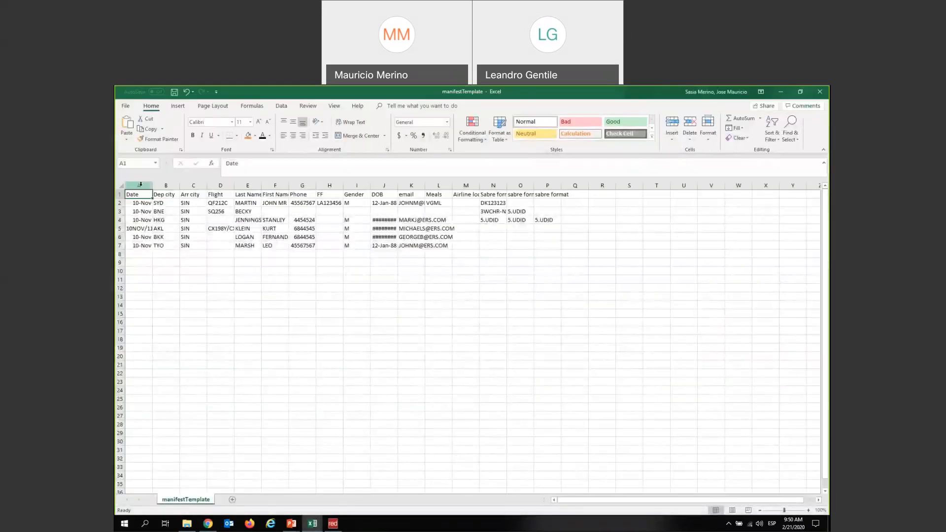
{"action": "left_click_drag", "start_coordinate": [153, 186], "coordinate": [379, 183]}
{"action": "left_click_drag", "start_coordinate": [460, 184], "coordinate": [523, 183]}
{"action": "left_click", "coordinate": [562, 279]}
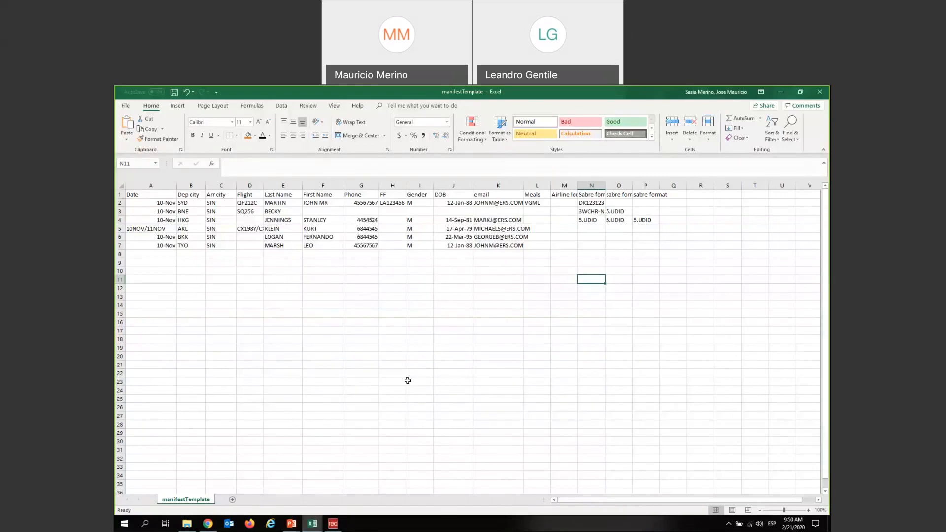
{"action": "mouse_move", "coordinate": [332, 528]}
Close the Group Wizard panel, cancel the itinerary with XI, and end with 6MS ER and ER
{"action": "left_click", "coordinate": [333, 524]}
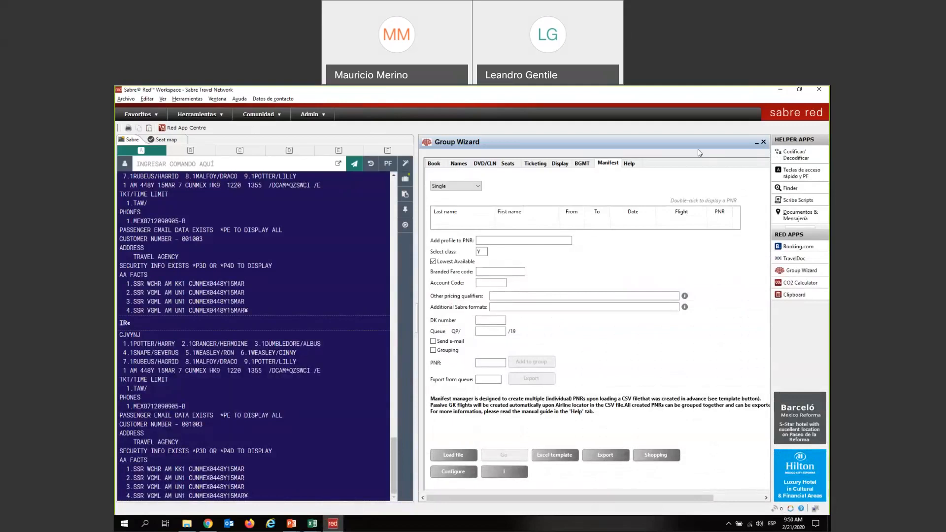
{"action": "left_click", "coordinate": [764, 143]}
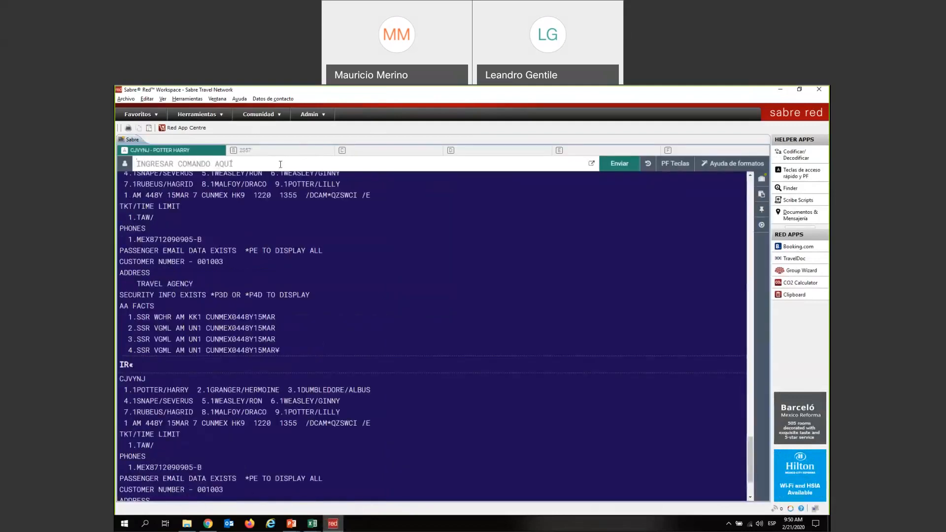
{"action": "type", "text": "XI"}
{"action": "key", "text": "Return"}
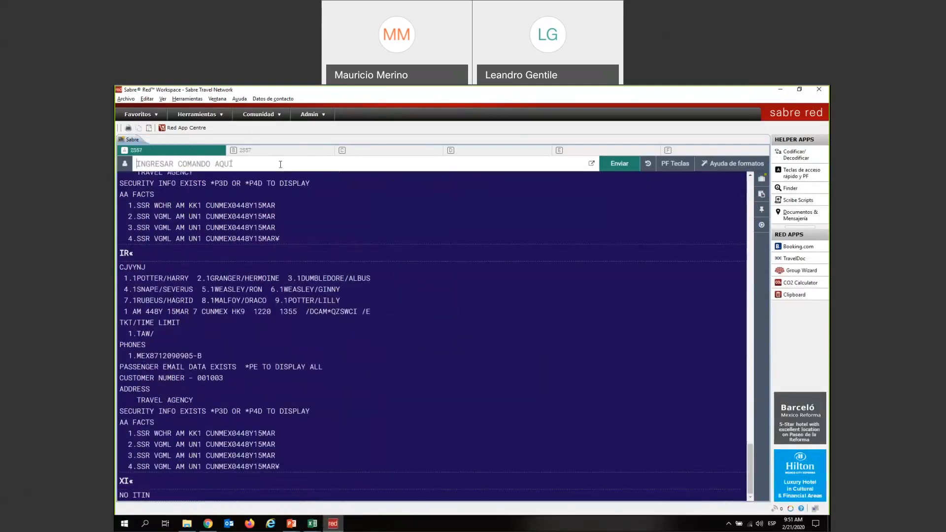
{"action": "type", "text": "6MS ER"}
{"action": "key", "text": "Return"}
{"action": "type", "text": "ER"}
{"action": "key", "text": "Return"}
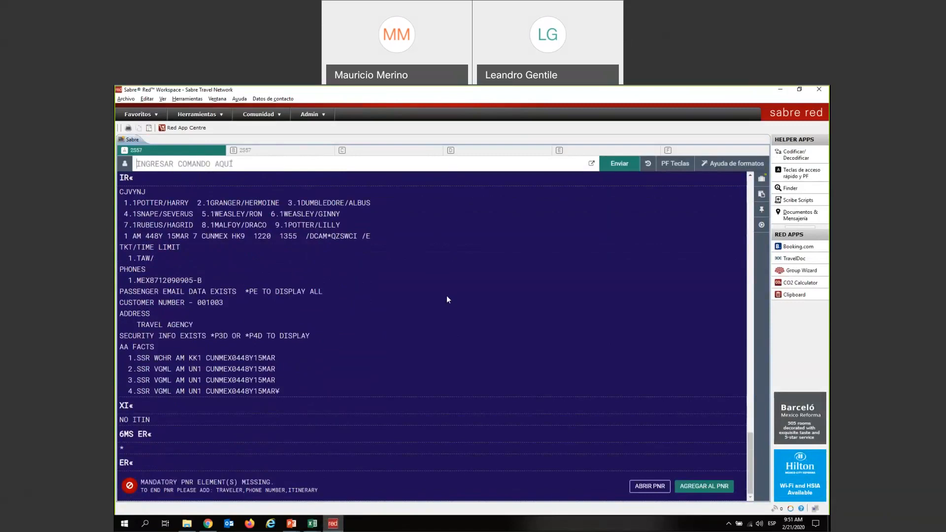
Ignore and retrieve the record with IR so the terminal shows IGD
{"action": "type", "text": "X"}
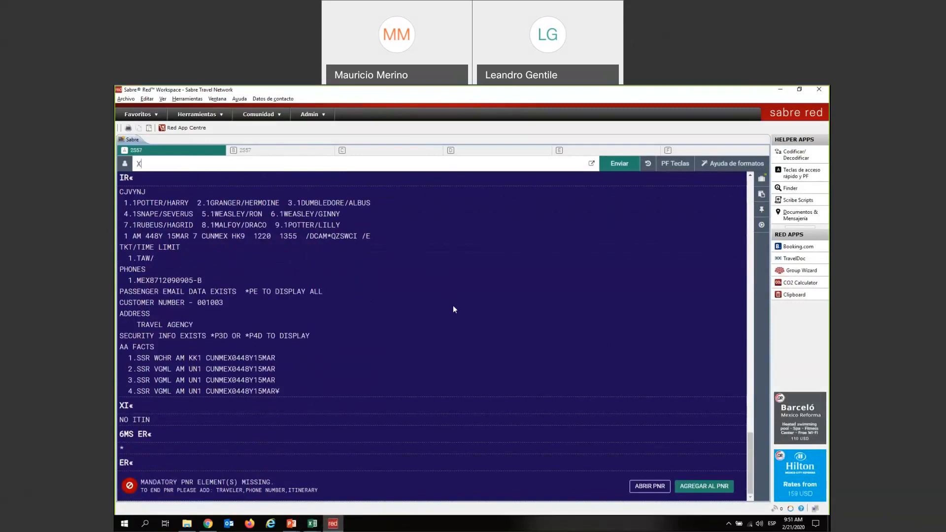
{"action": "type", "text": "I"}
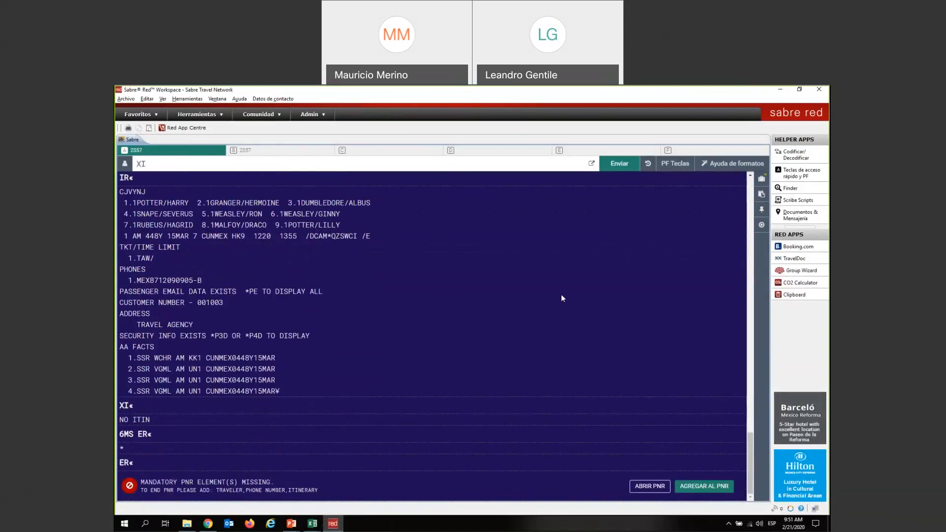
{"action": "key", "text": "BackSpace"}
{"action": "key", "text": "BackSpace"}
{"action": "type", "text": "IR"}
{"action": "key", "text": "Return"}
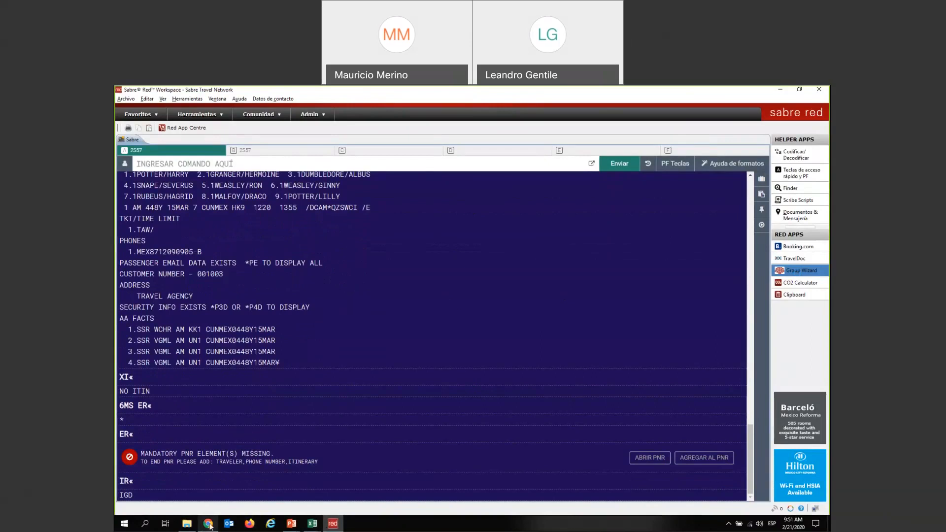
{"action": "mouse_move", "coordinate": [209, 526]}
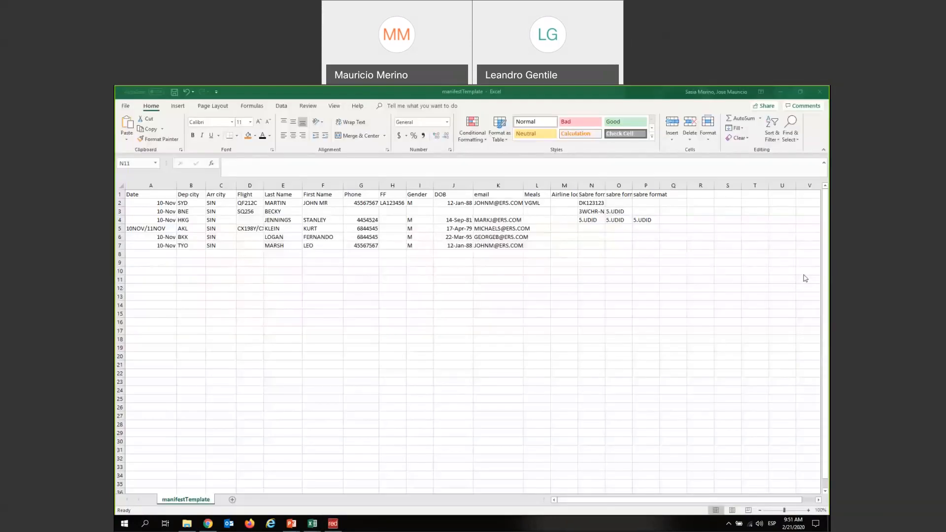
Close manifestTemplate.csv with Don't Save, then close the remaining Excel workbook without saving
{"action": "left_click", "coordinate": [820, 98]}
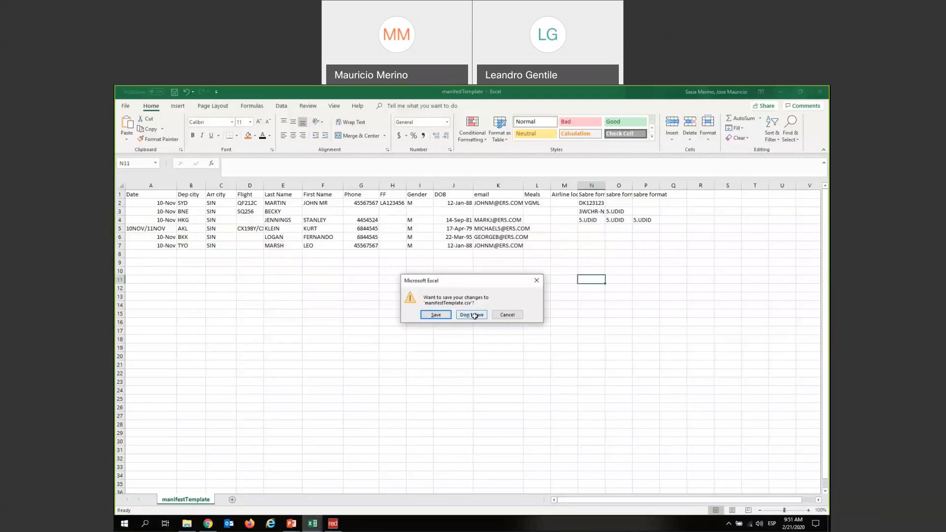
{"action": "left_click", "coordinate": [472, 315]}
{"action": "left_click", "coordinate": [820, 92]}
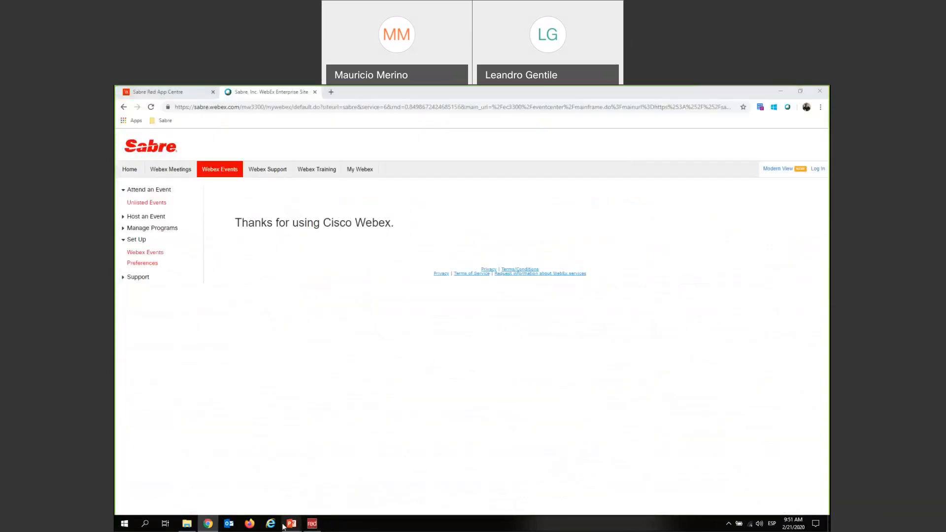
Bring the GroupWizard2020 presentation forward in PowerPoint, then return to Sabre Red Workspace
{"action": "mouse_move", "coordinate": [285, 525]}
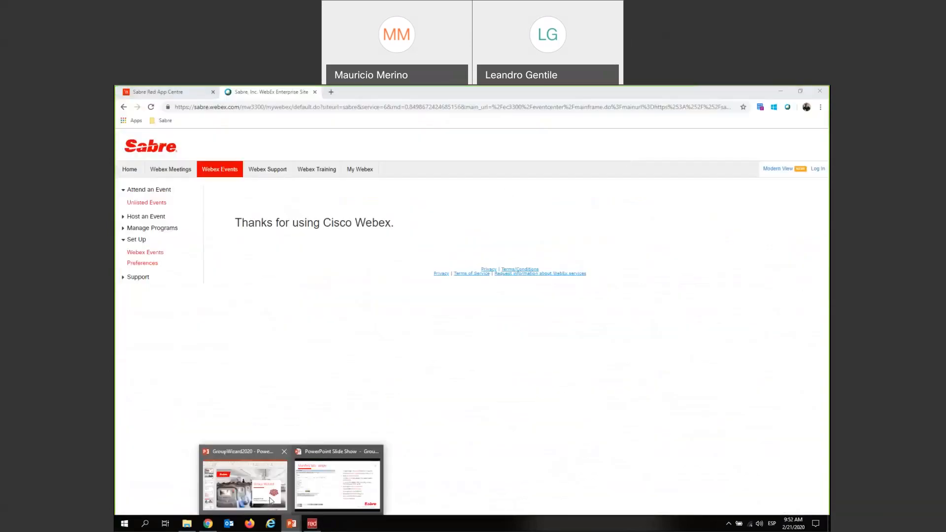
{"action": "left_click", "coordinate": [270, 501]}
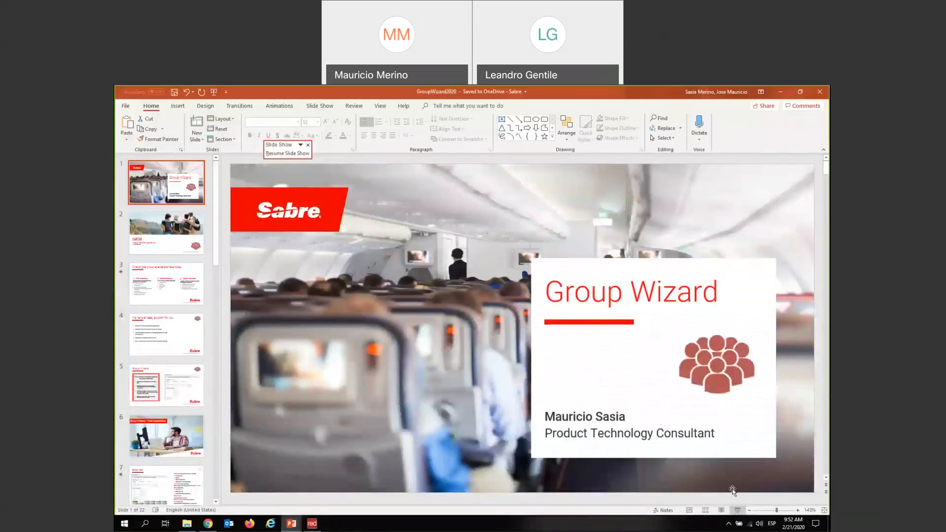
{"action": "left_click", "coordinate": [315, 527]}
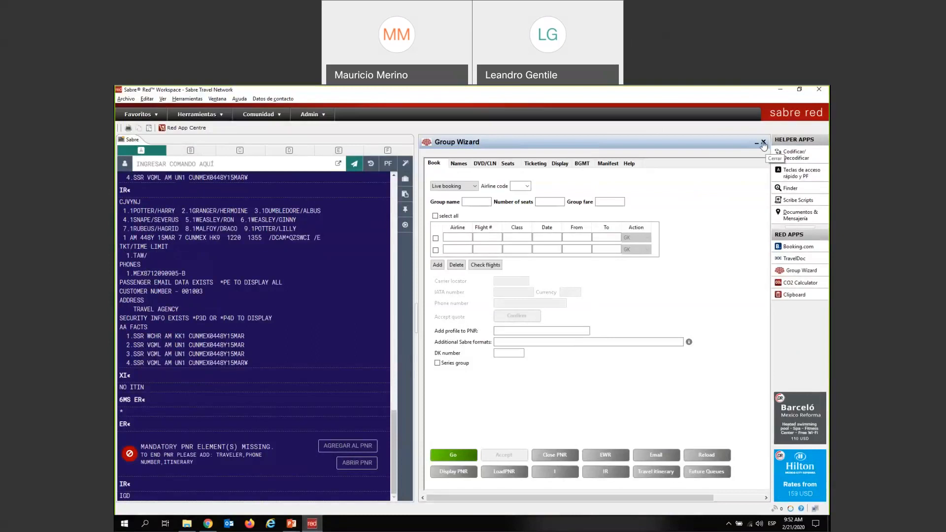
Close the Group Wizard panel, show GroupWizard2020 in PowerPoint, then go back to Sabre Red Workspace
{"action": "left_click", "coordinate": [763, 143]}
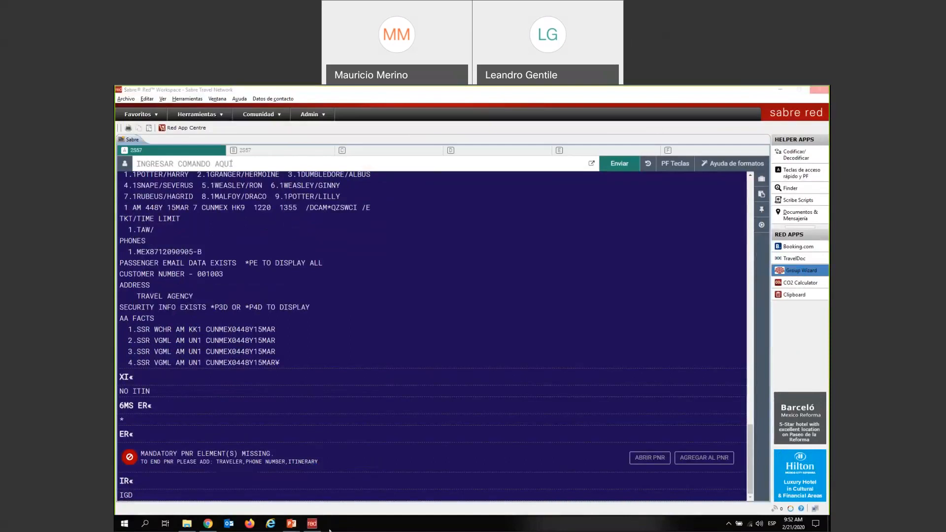
{"action": "mouse_move", "coordinate": [299, 523]}
{"action": "left_click", "coordinate": [243, 482]}
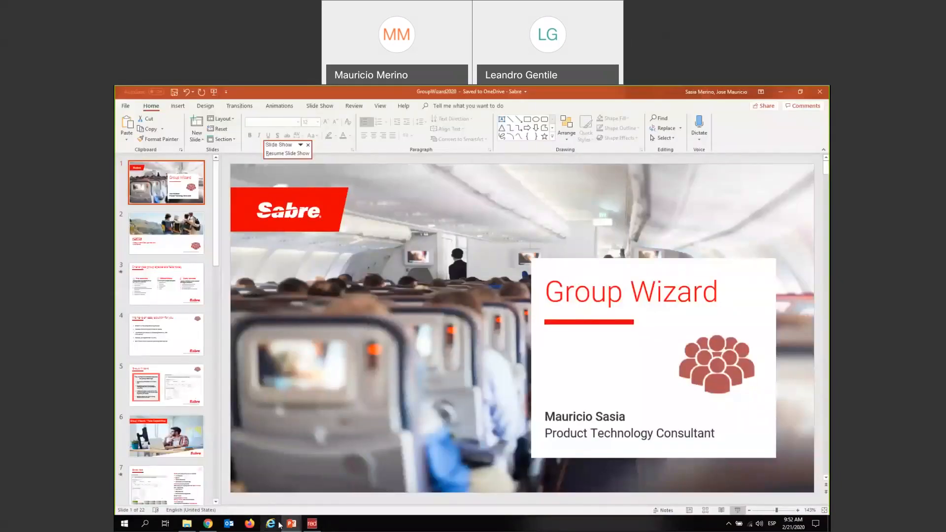
{"action": "left_click", "coordinate": [312, 524]}
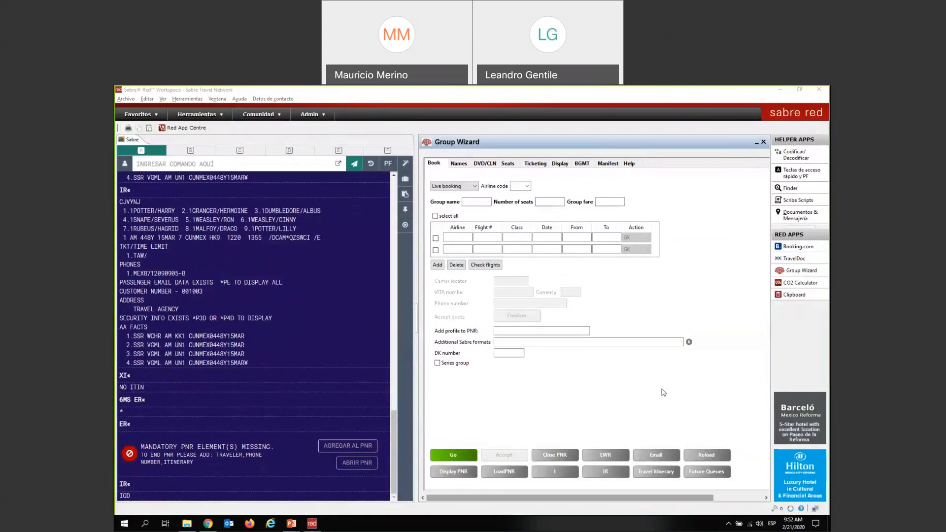
View the Group Wizard page in Sabre Red App Centre, then return to the GroupWizard2020 title slide
{"action": "left_click", "coordinate": [663, 240]}
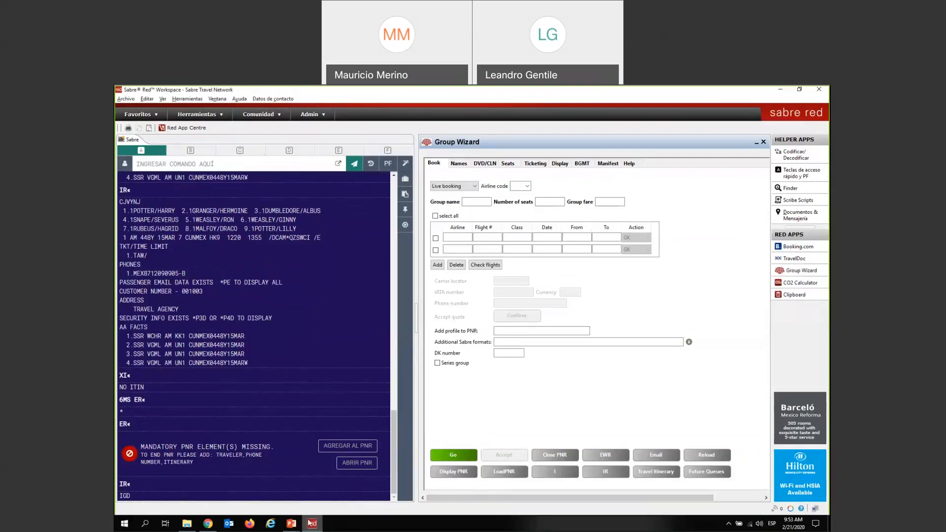
{"action": "left_click", "coordinate": [208, 525]}
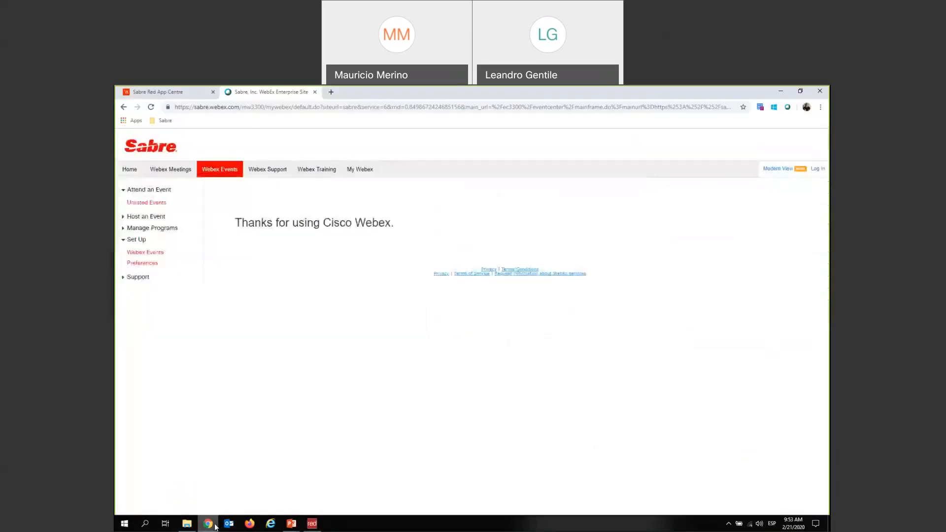
{"action": "left_click", "coordinate": [170, 94]}
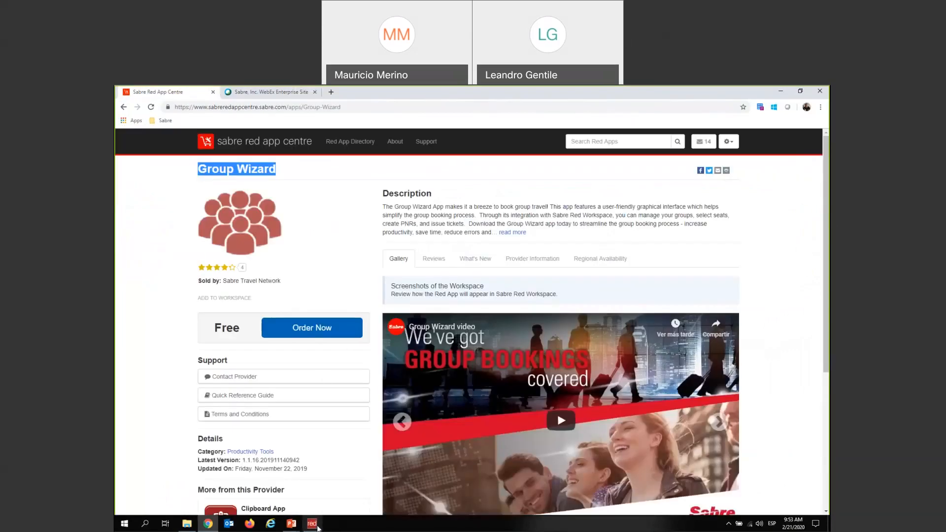
{"action": "left_click", "coordinate": [312, 524]}
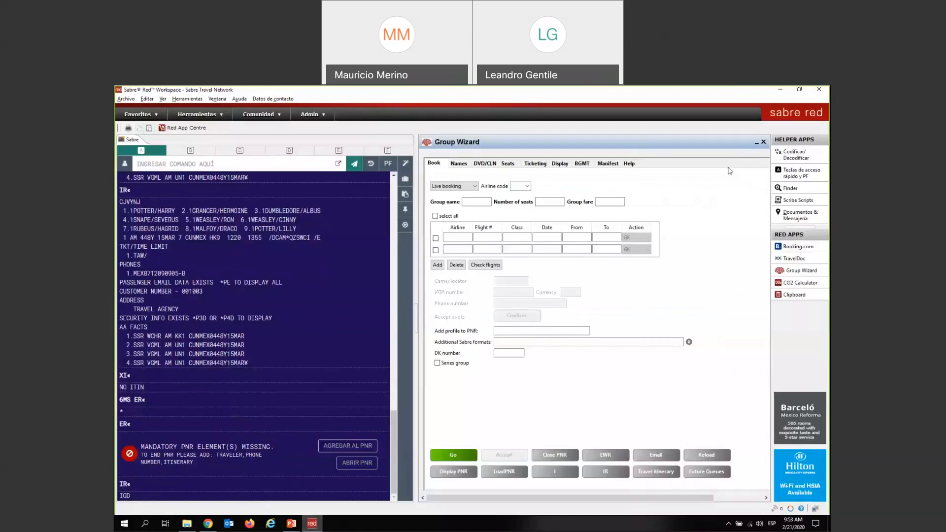
{"action": "mouse_move", "coordinate": [293, 526]}
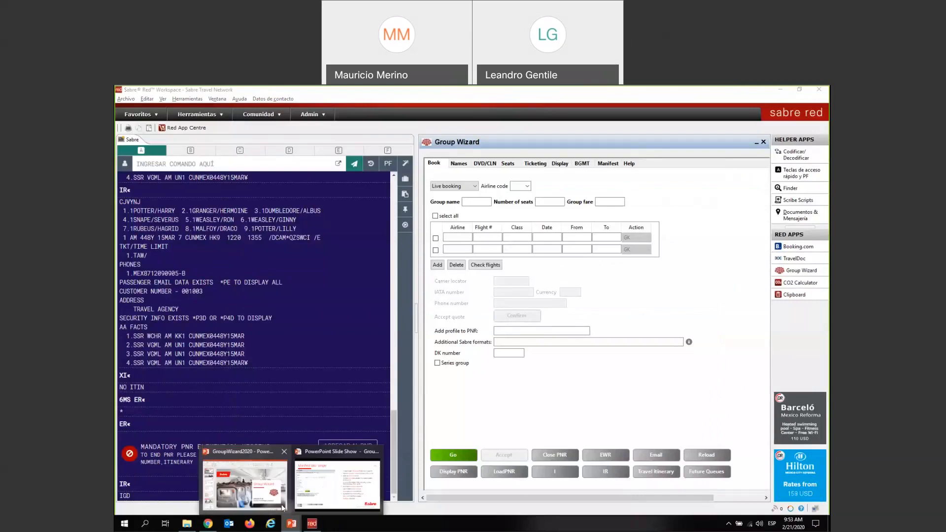
{"action": "left_click", "coordinate": [280, 504]}
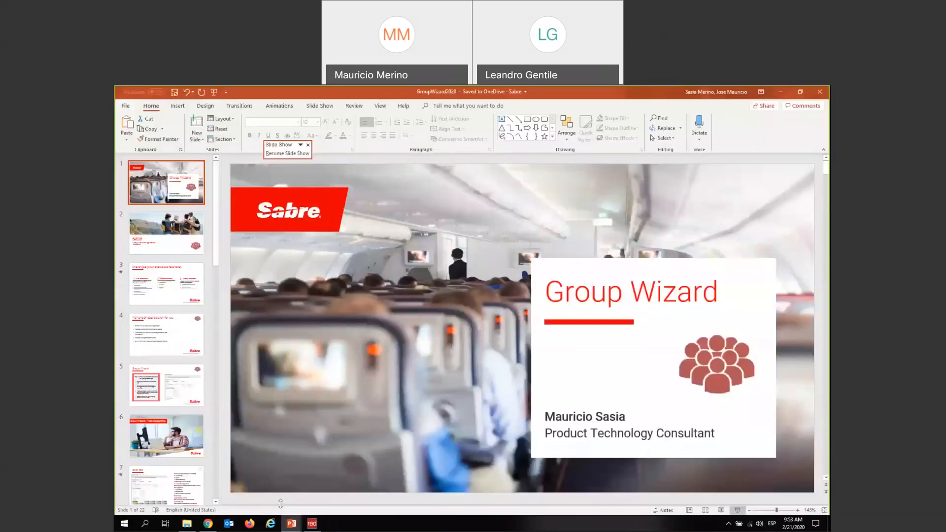